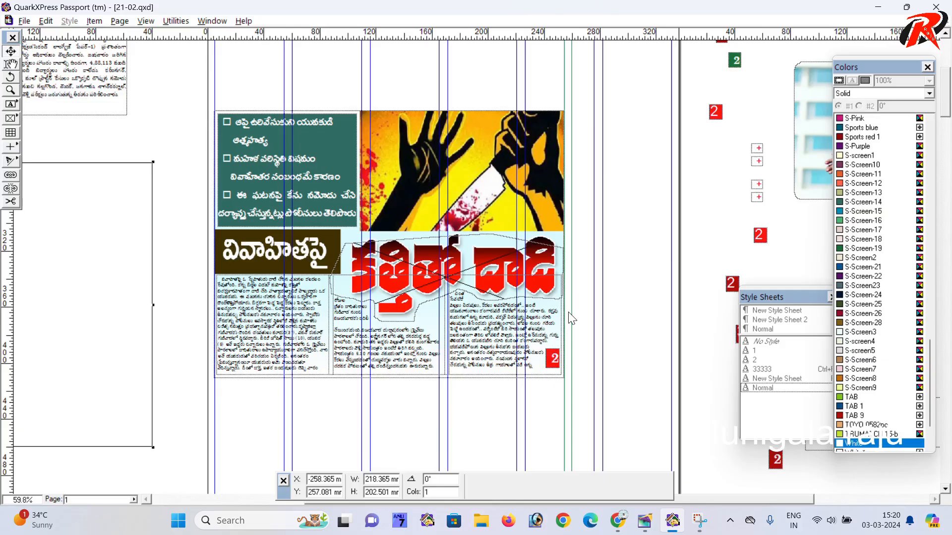
# Fit the whole newspaper page in view, deselect the empty box and examine the article's placement on the page
pyautogui.hotkey('ctrl', '0')
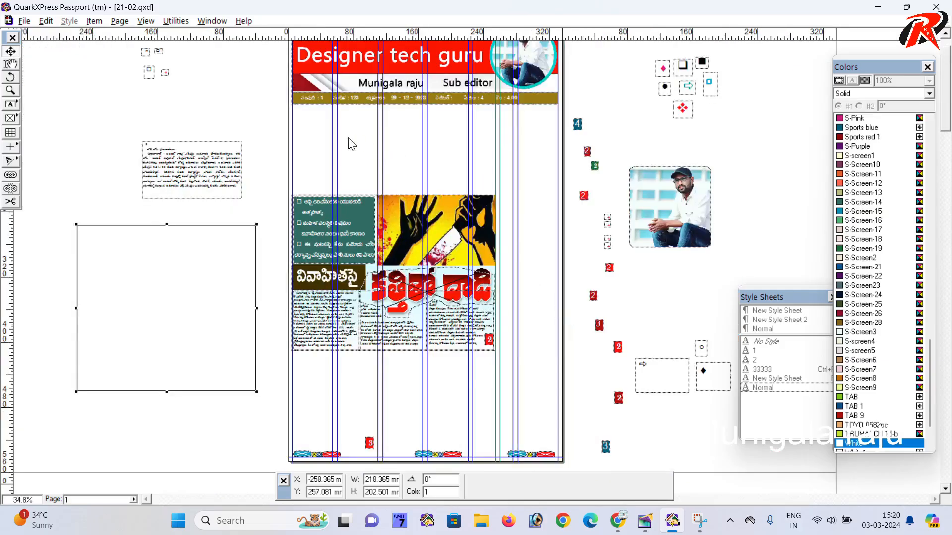
pyautogui.click(529, 218)
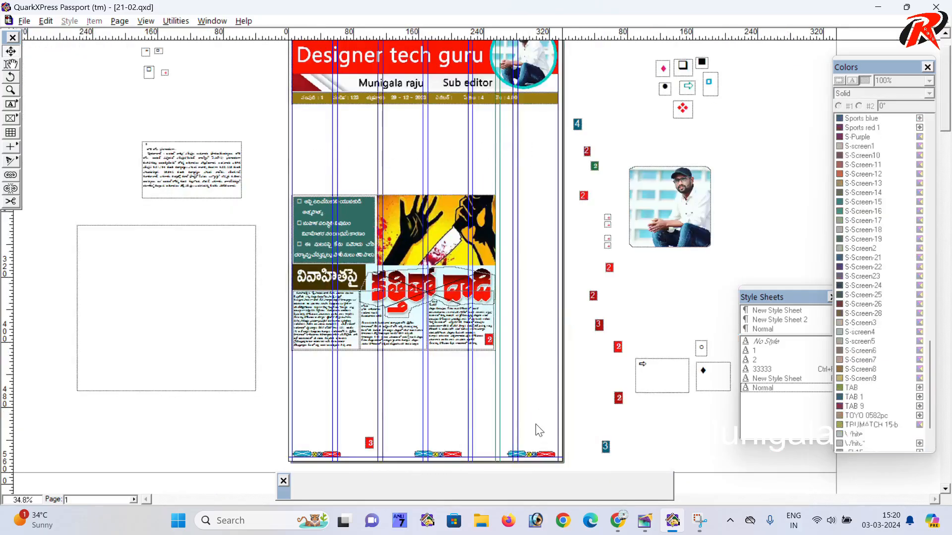
pyautogui.moveTo(533, 430); pyautogui.dragTo(349, 398)
pyautogui.scroll(1, 370, 337)
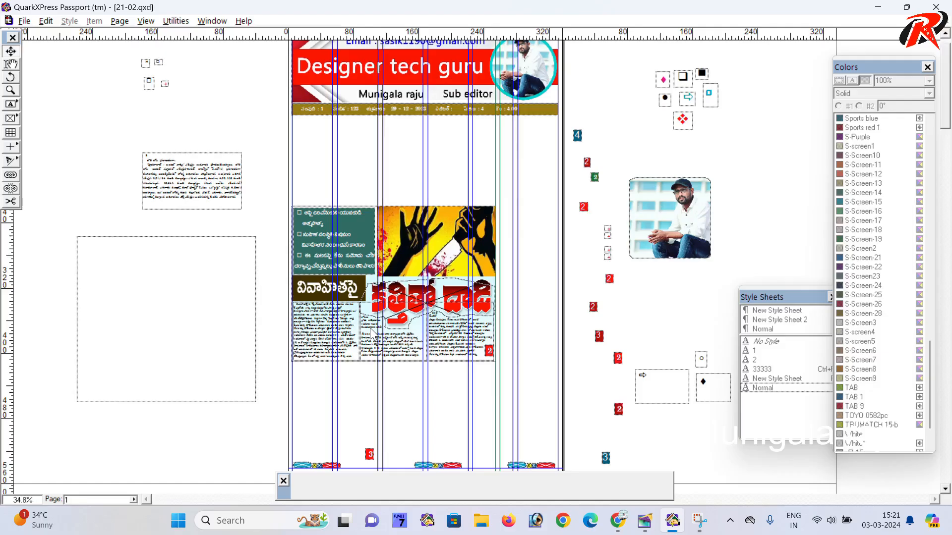
pyautogui.scroll(2, 371, 335)
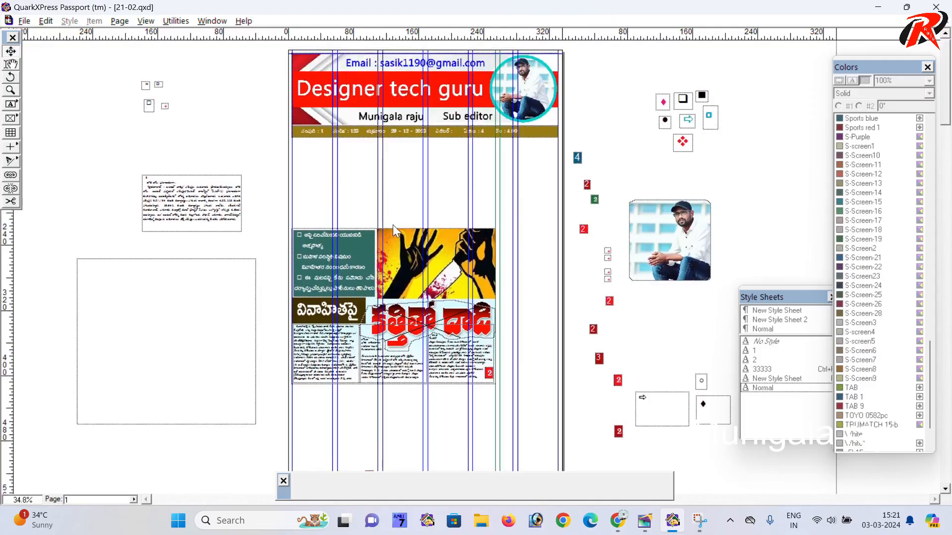
pyautogui.scroll(-2, 402, 236)
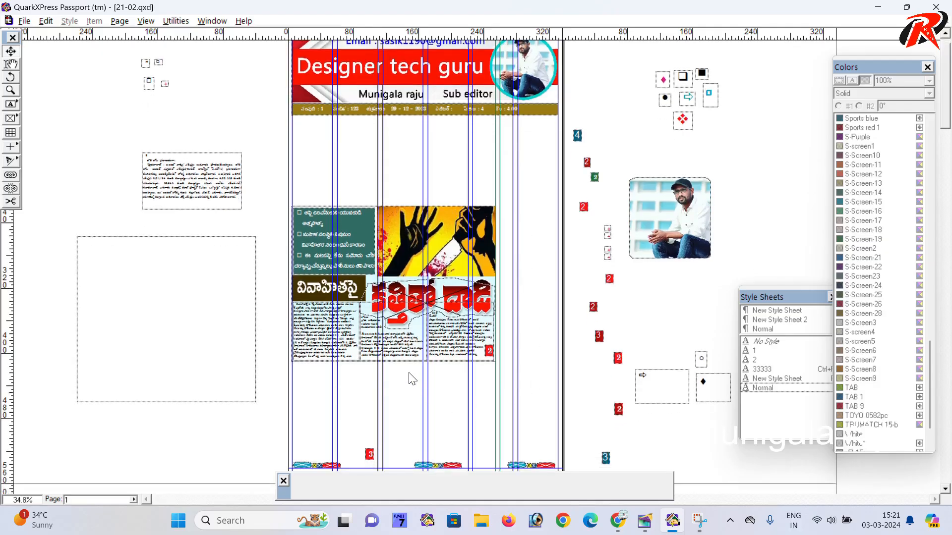
pyautogui.scroll(2, 411, 379)
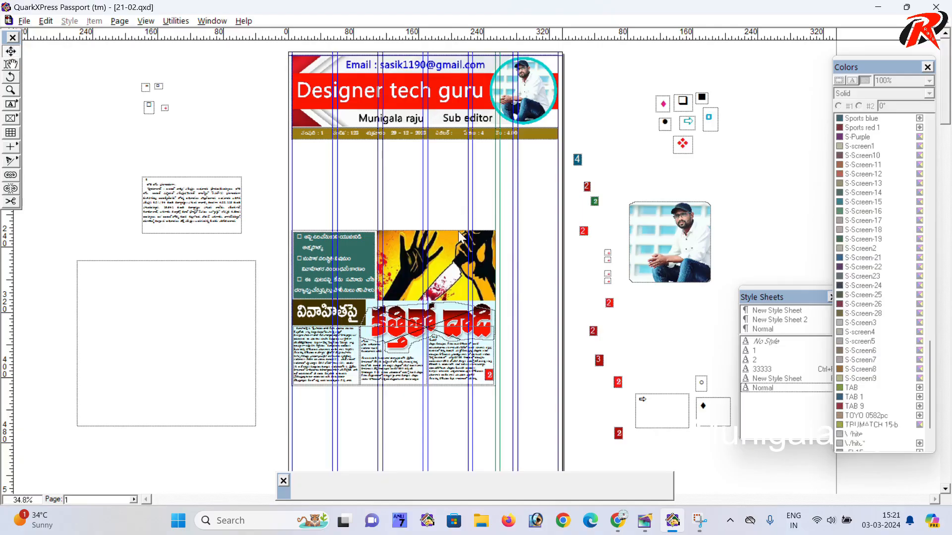
# Switch to YouTube in Chrome and look through the Quarkxpress super series episodes in the Designer tech guru channel's video list
pyautogui.click(617, 521)
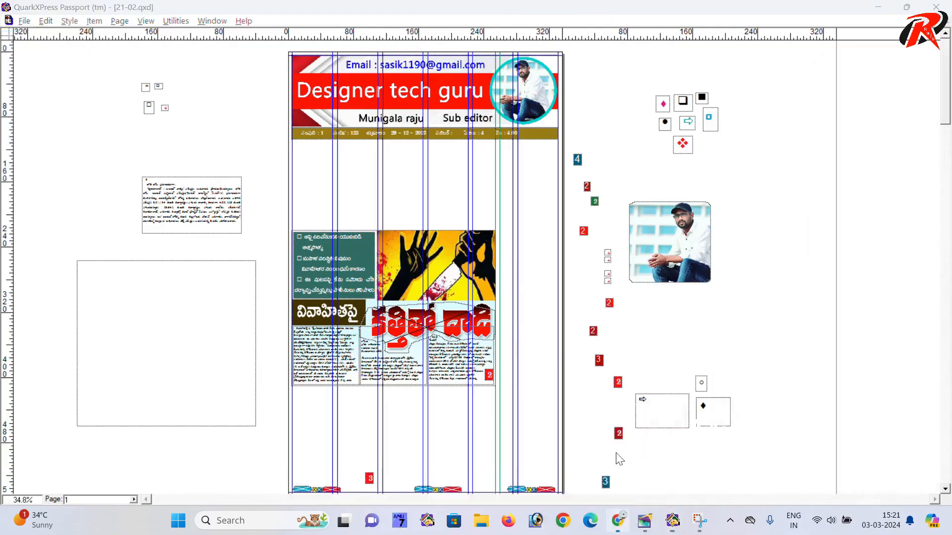
pyautogui.scroll(-3, 541, 271)
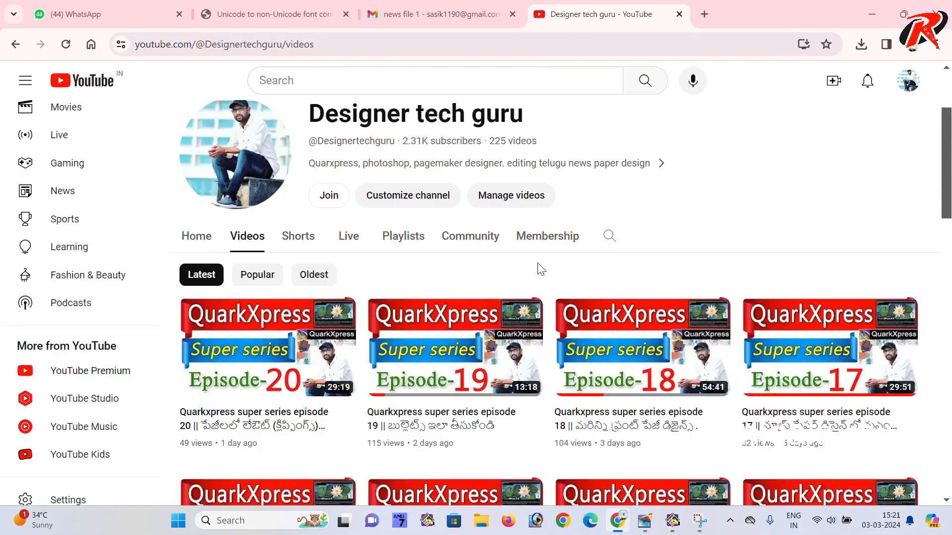
pyautogui.scroll(-5, 552, 340)
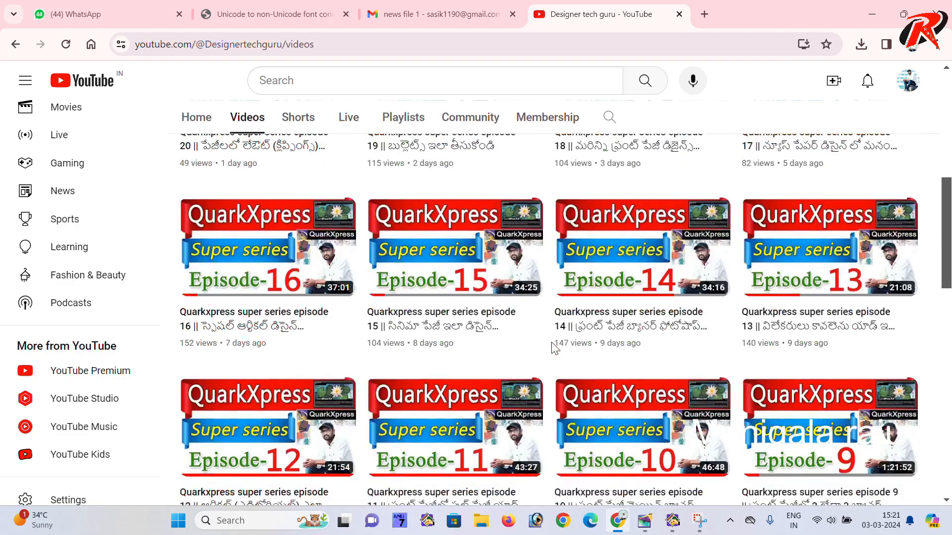
pyautogui.scroll(-6, 553, 347)
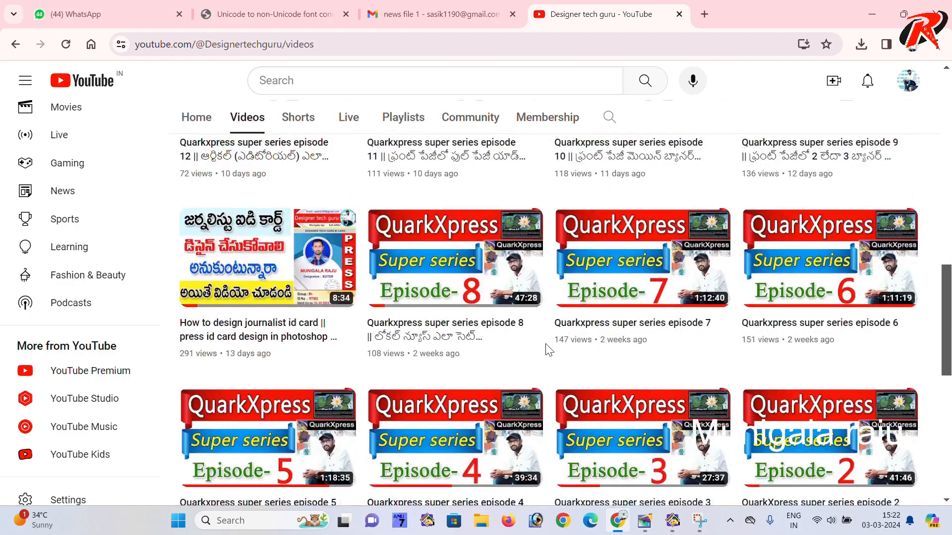
pyautogui.scroll(-3, 553, 347)
pyautogui.scroll(-1, 549, 349)
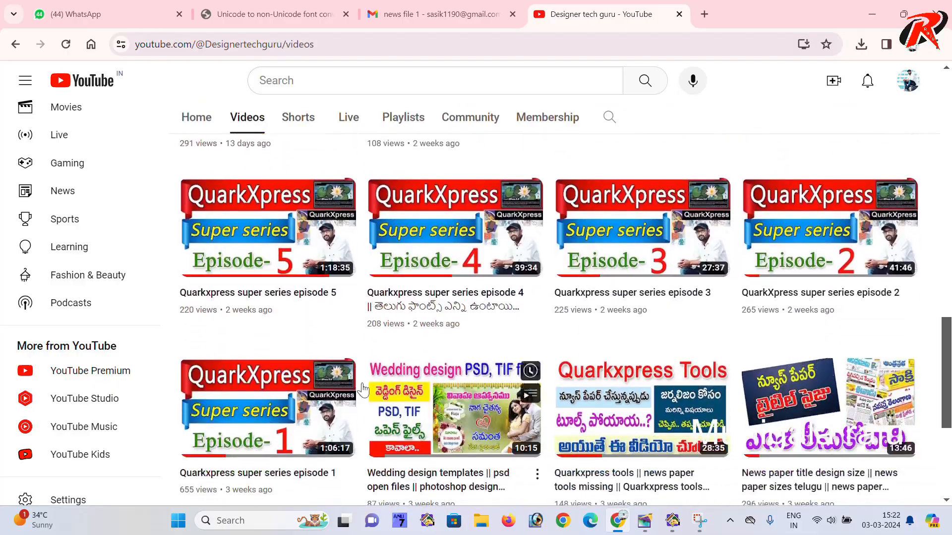
pyautogui.moveTo(299, 421)
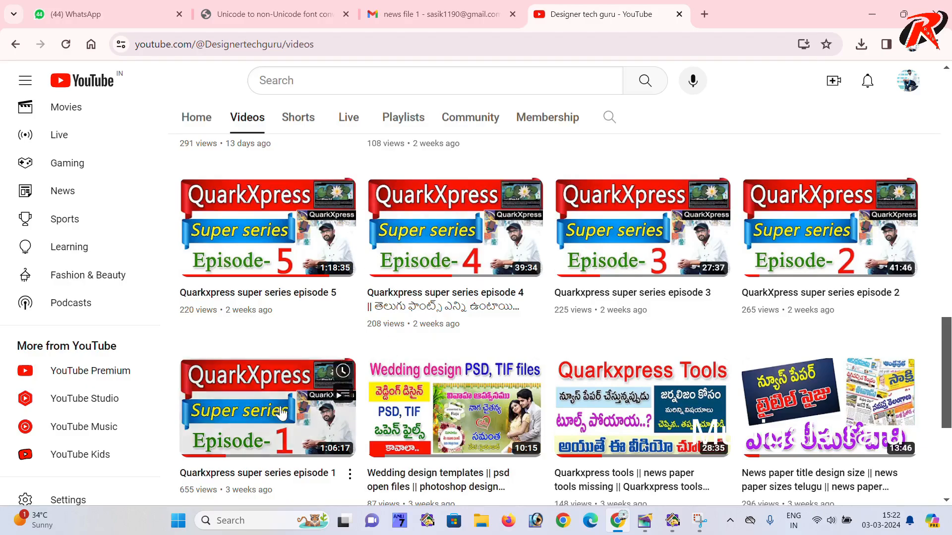
pyautogui.scroll(6, 310, 399)
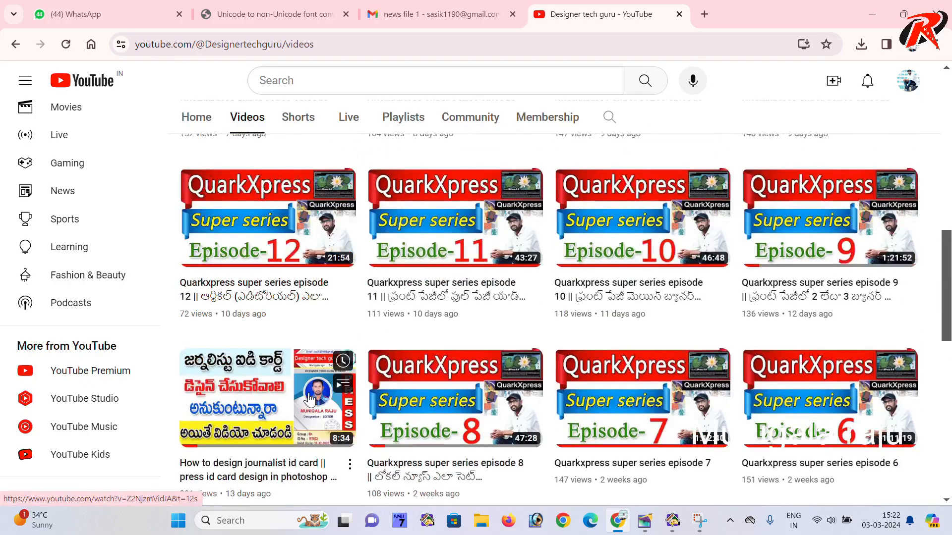
pyautogui.scroll(1, 451, 391)
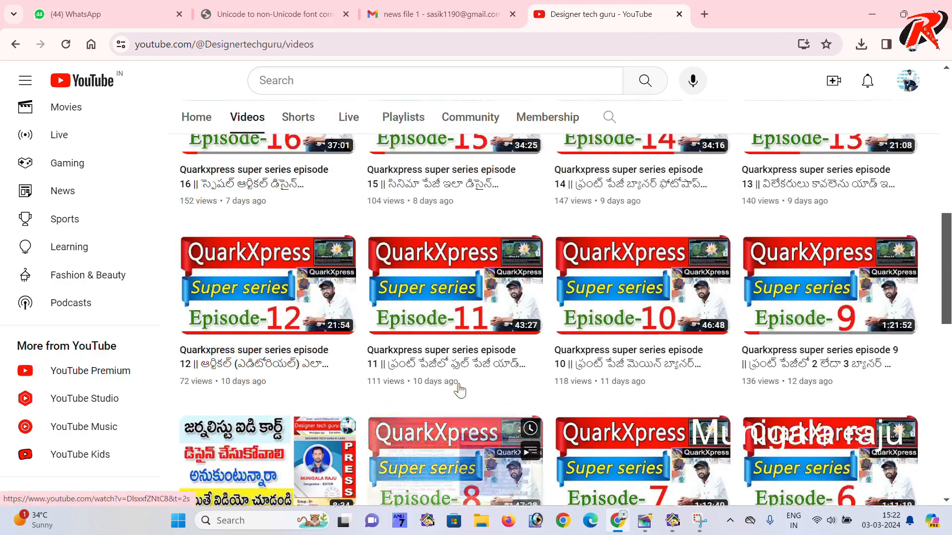
pyautogui.scroll(3, 462, 373)
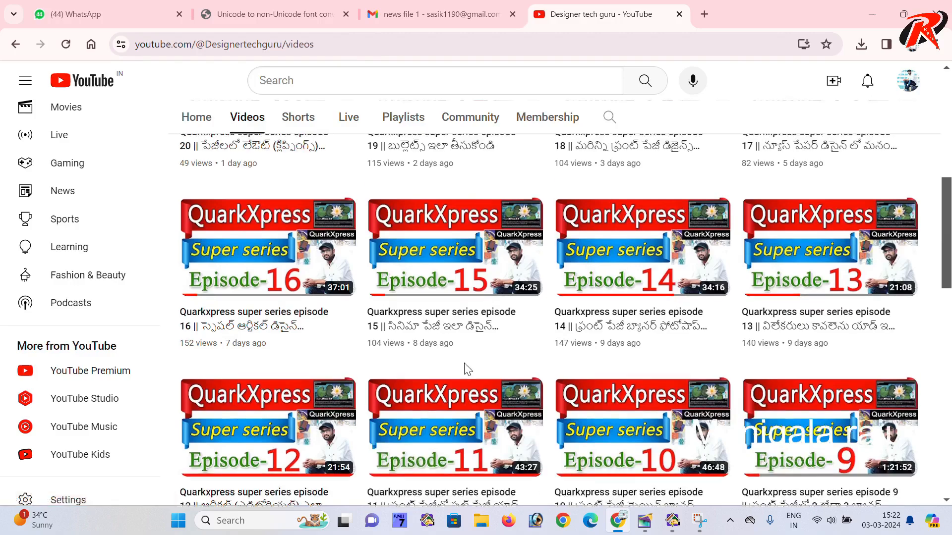
pyautogui.scroll(5, 466, 369)
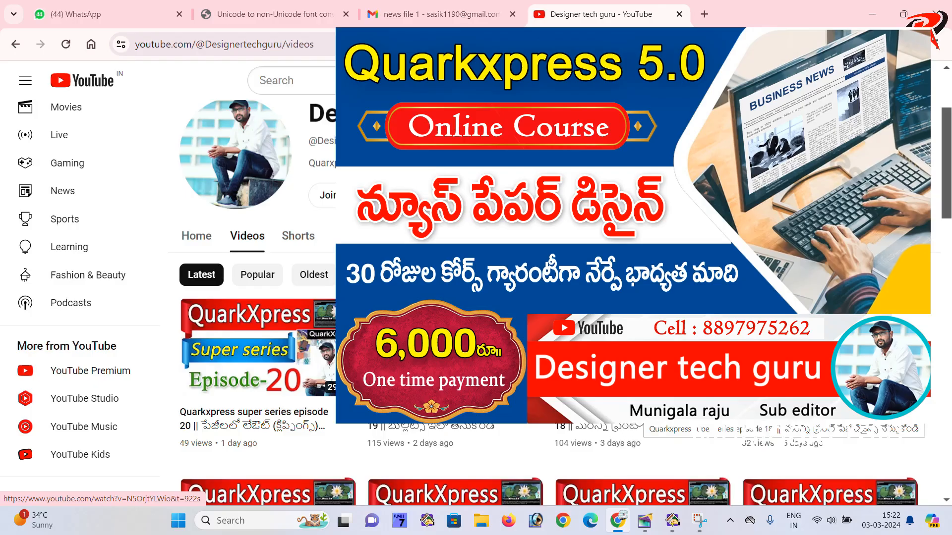
# Show the channel's created playlists, including the Quarkxpress super series episodes
pyautogui.scroll(-1, 258, 297)
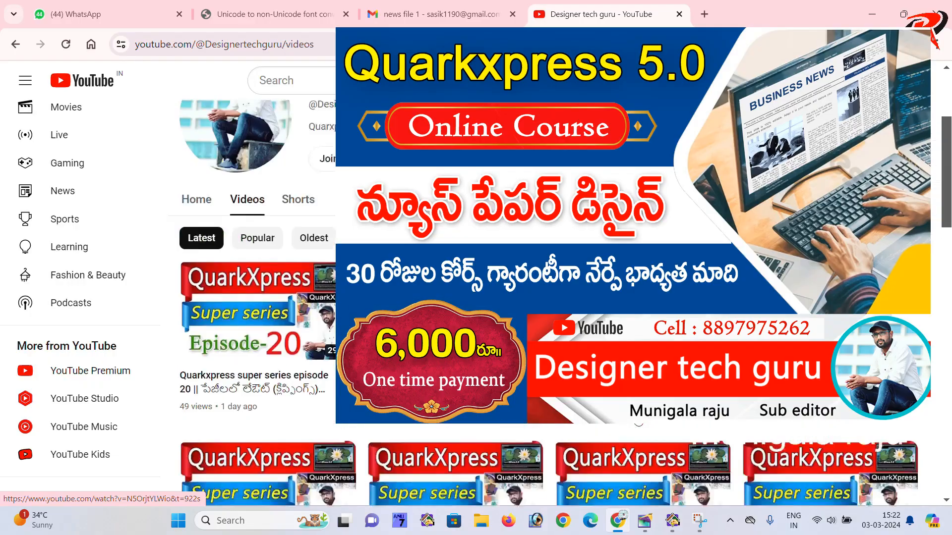
pyautogui.scroll(2, 257, 298)
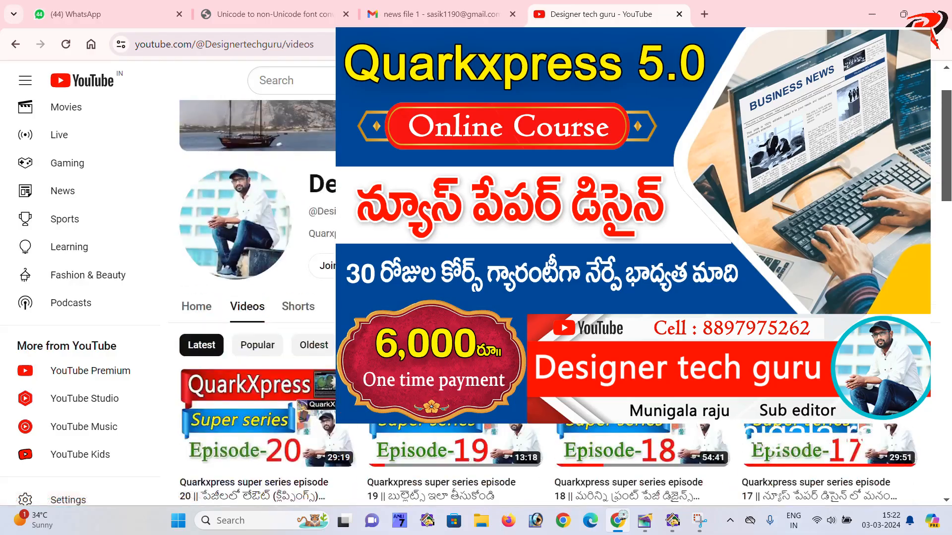
pyautogui.click(355, 306)
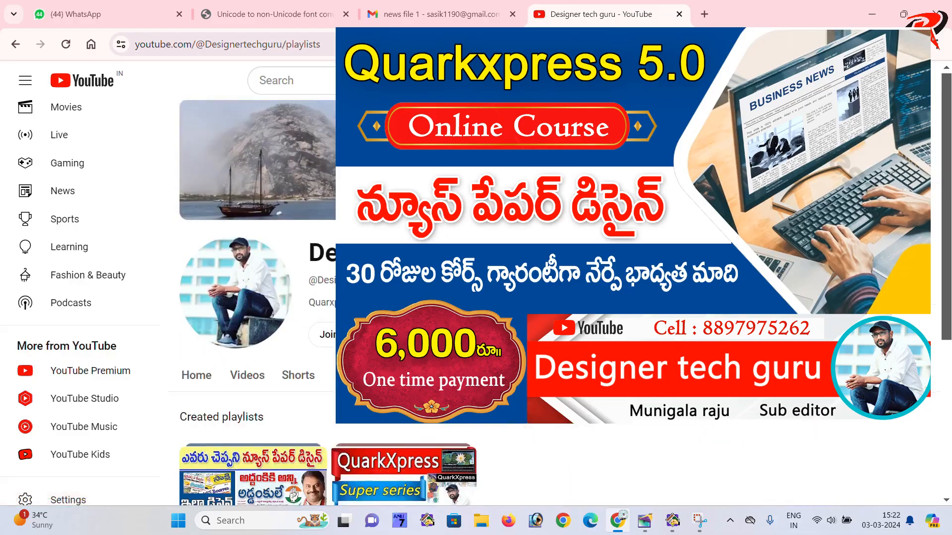
pyautogui.scroll(-4, 380, 270)
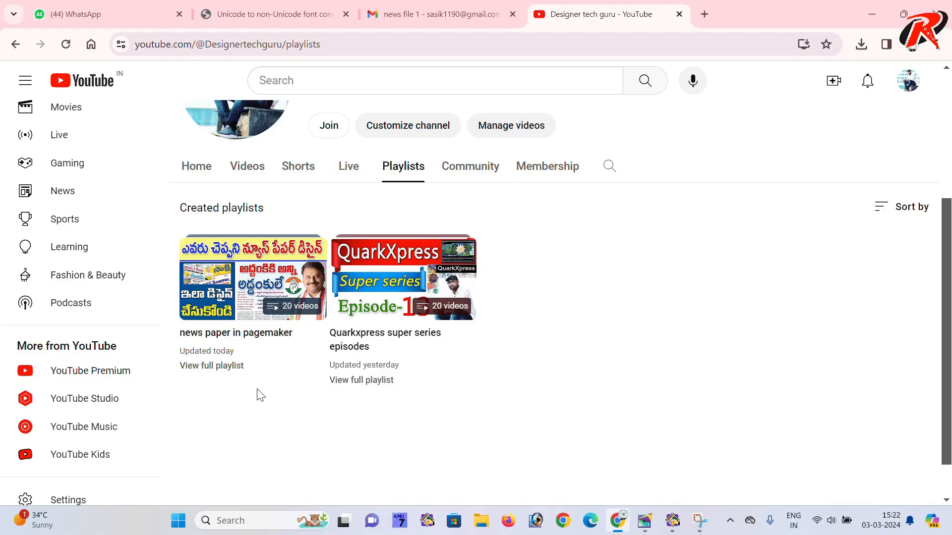
# Return to the channel's full video list and look through the older newspaper and banner design tutorials
pyautogui.click(248, 171)
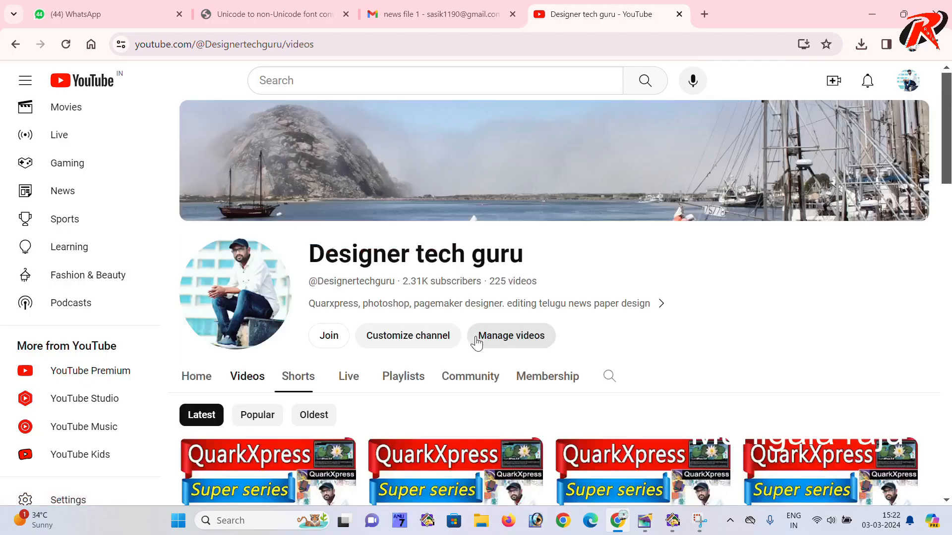
pyautogui.scroll(-20, 477, 432)
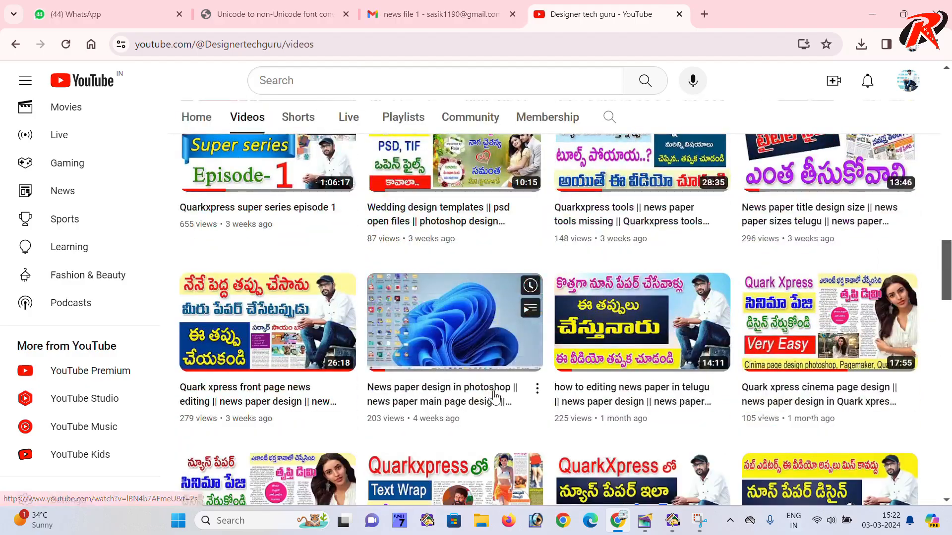
pyautogui.scroll(-3, 492, 398)
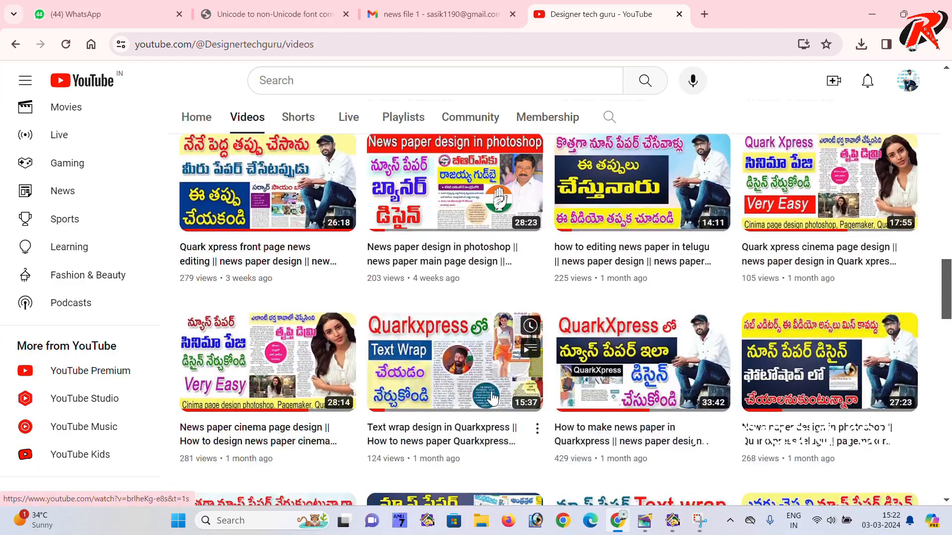
pyautogui.scroll(-4, 492, 398)
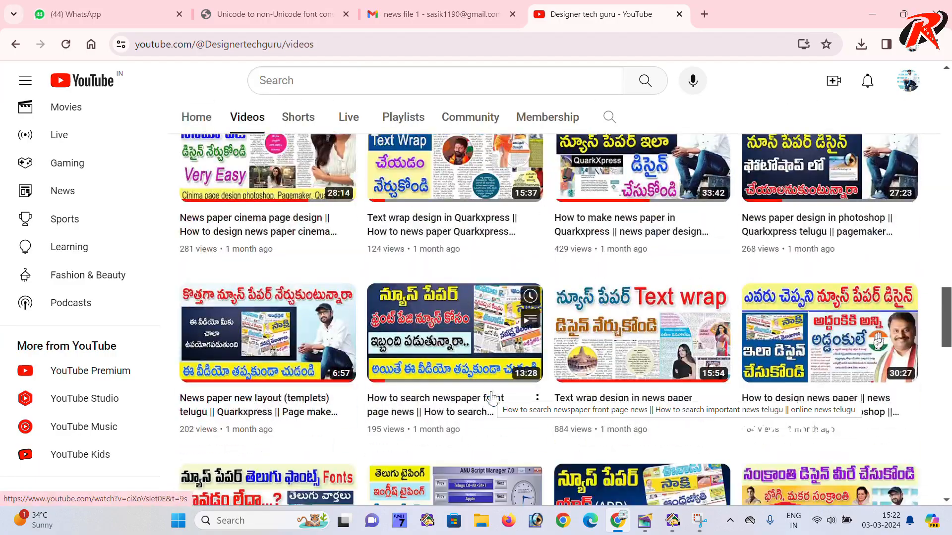
pyautogui.scroll(-3, 492, 398)
pyautogui.scroll(-3, 493, 391)
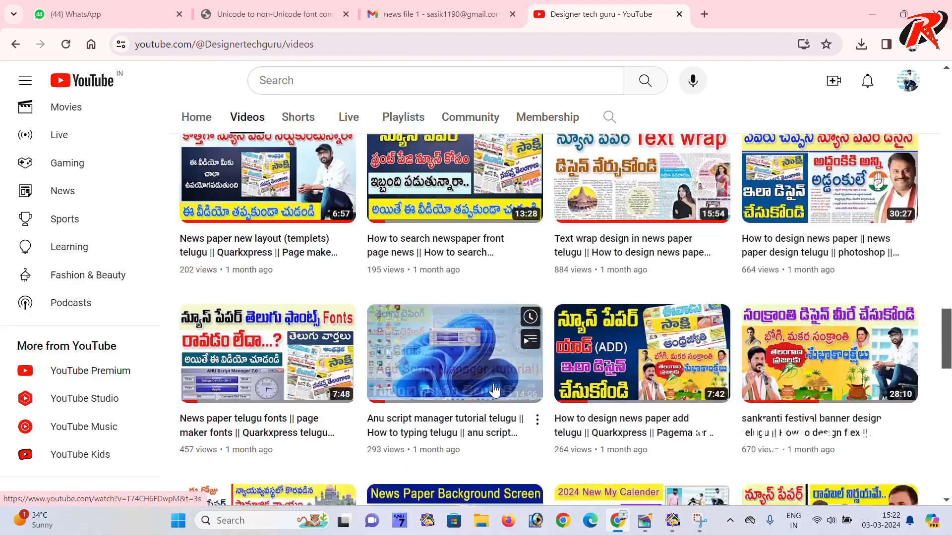
pyautogui.scroll(-7, 494, 389)
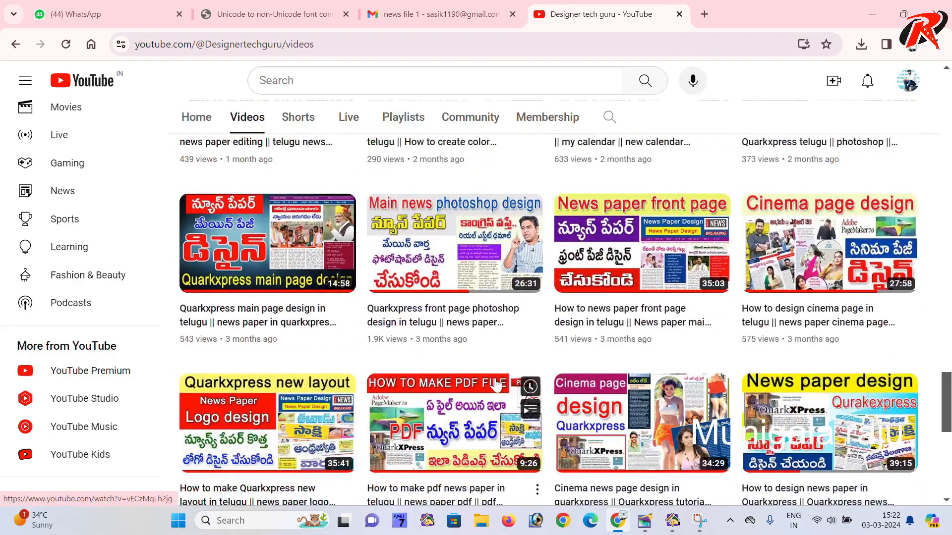
pyautogui.scroll(-4, 495, 385)
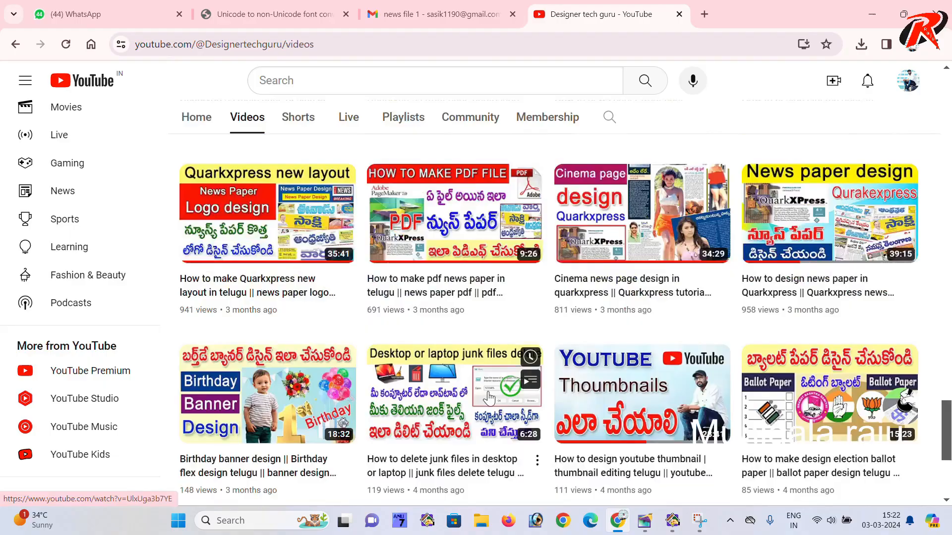
pyautogui.scroll(-5, 489, 397)
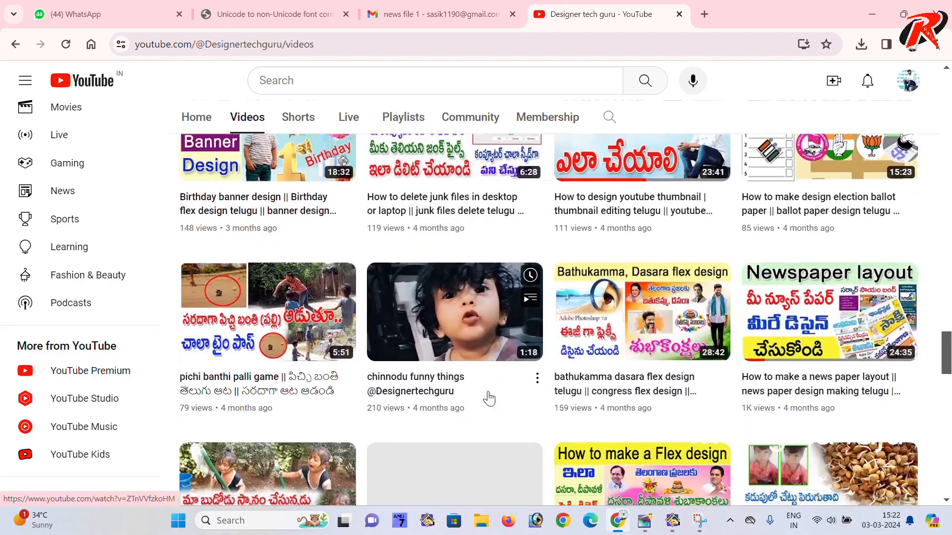
pyautogui.scroll(-5, 489, 398)
pyautogui.scroll(-3, 486, 399)
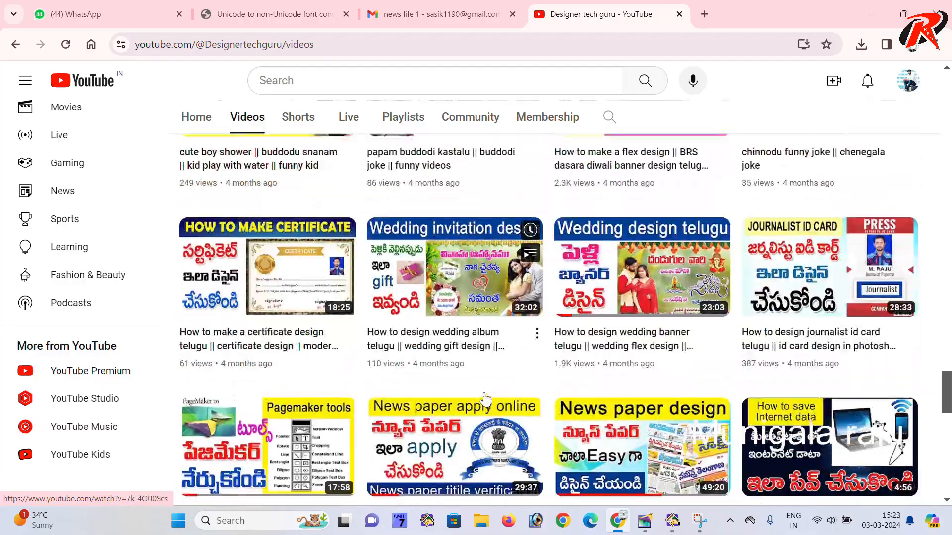
pyautogui.scroll(-2, 486, 399)
pyautogui.scroll(10, 485, 399)
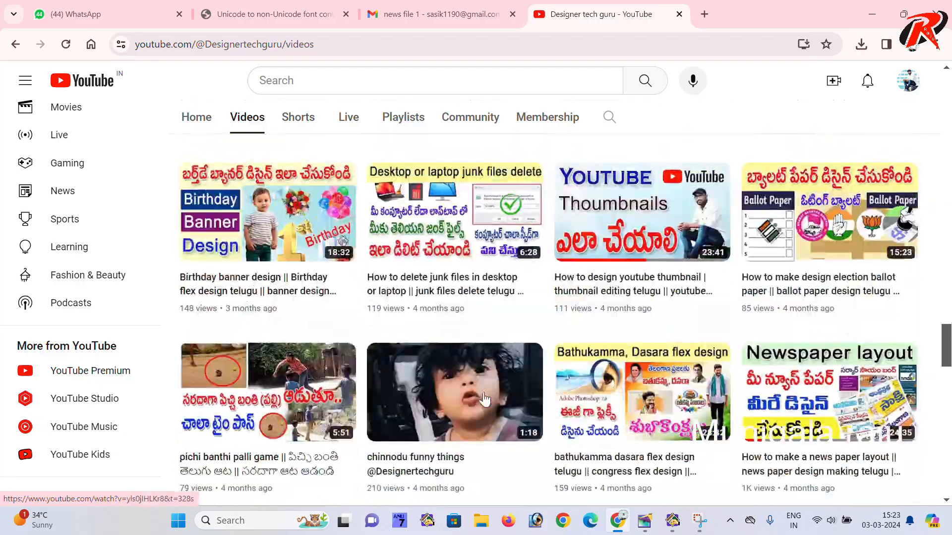
pyautogui.scroll(20, 486, 399)
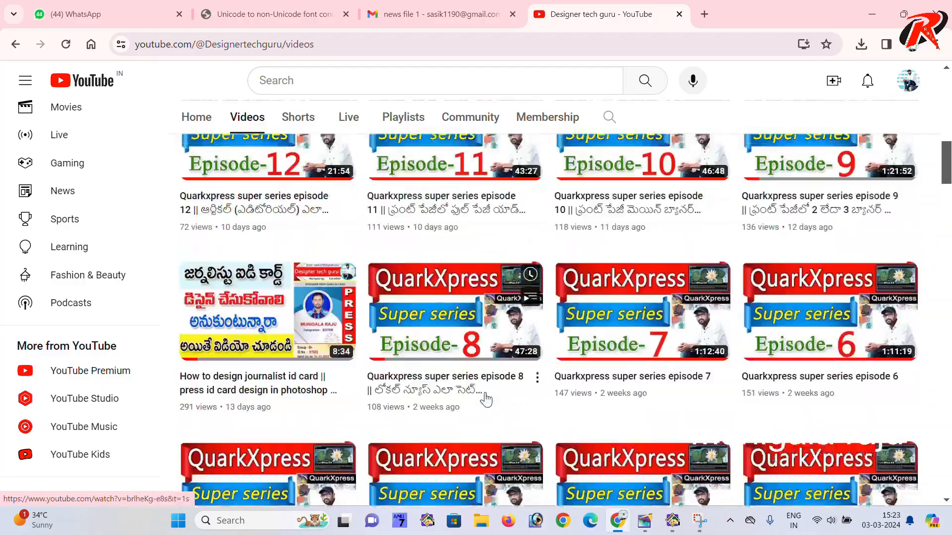
pyautogui.scroll(10, 485, 399)
pyautogui.scroll(-3, 485, 398)
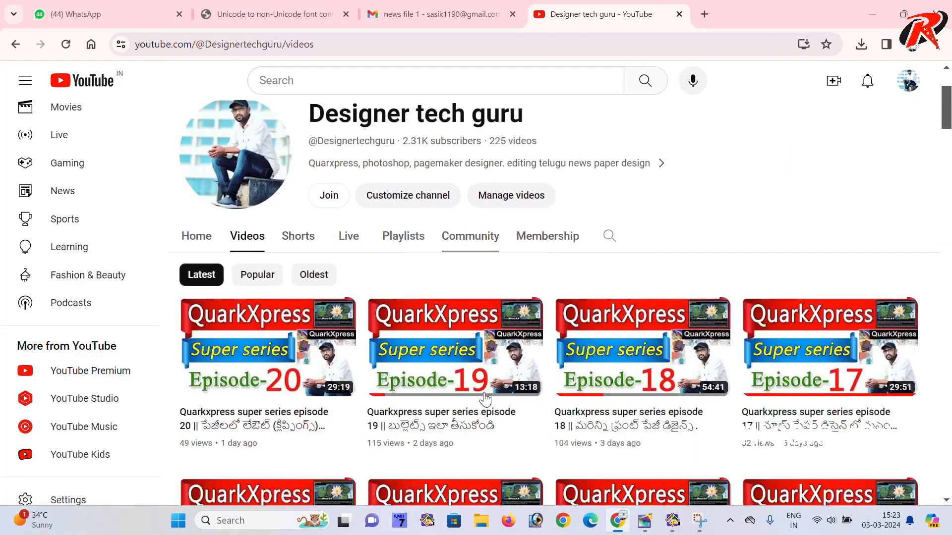
# View the channel's membership levels and perks, close the offer and return to the latest episodes
pyautogui.click(328, 198)
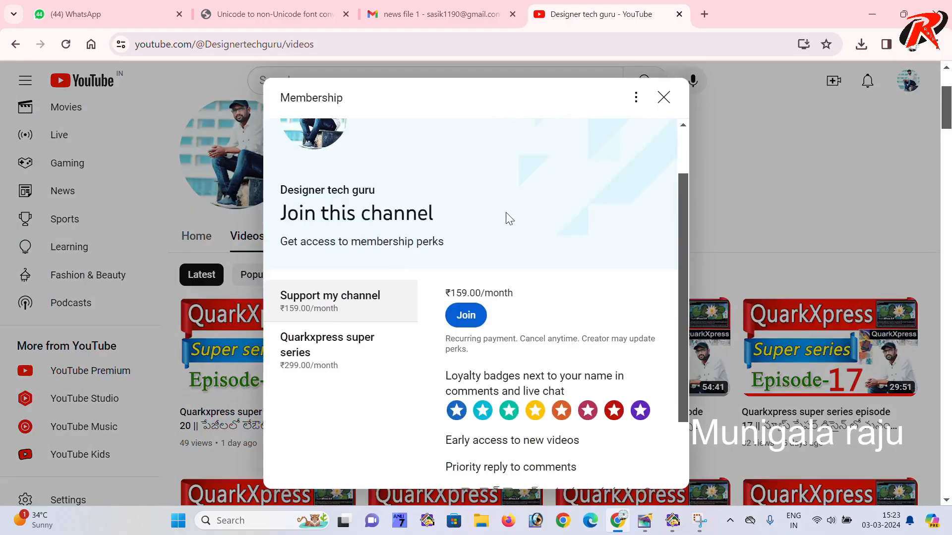
pyautogui.click(664, 97)
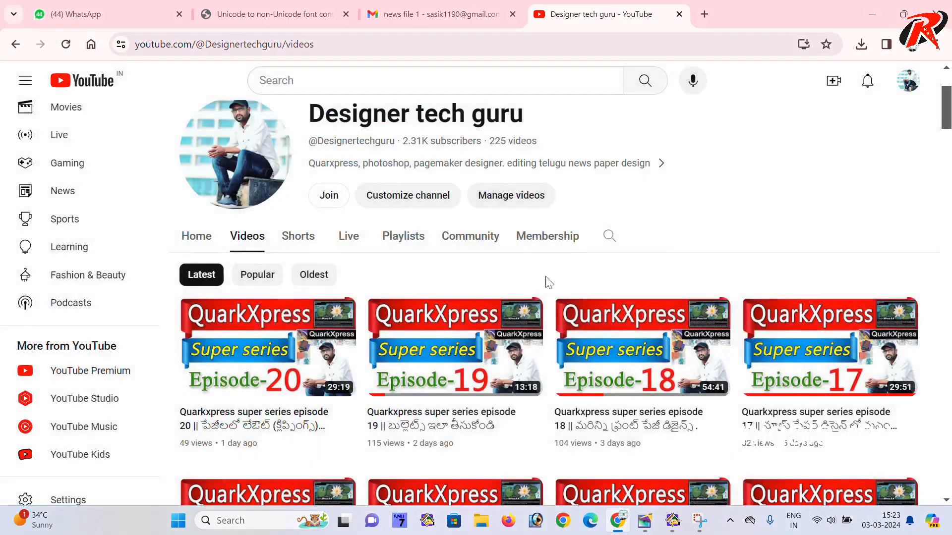
pyautogui.scroll(-3, 473, 335)
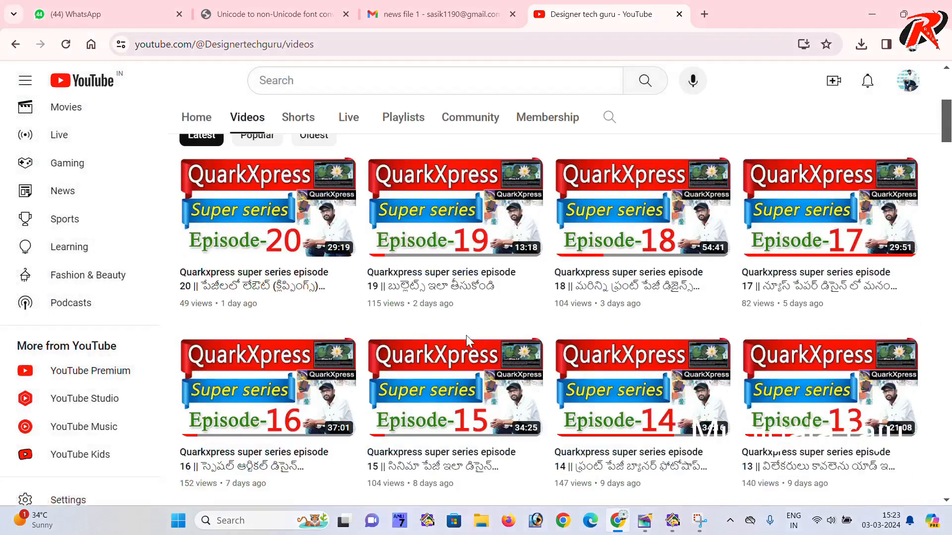
# Switch to the 21-02.qxd newspaper page in QuarkXPress and bring the crime article on page 1 into close view
pyautogui.scroll(4, 466, 335)
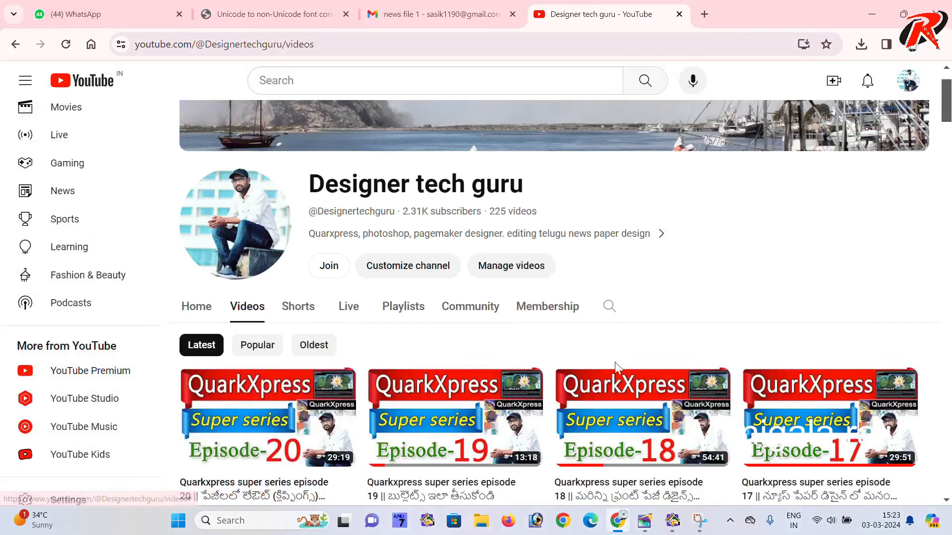
pyautogui.click(672, 520)
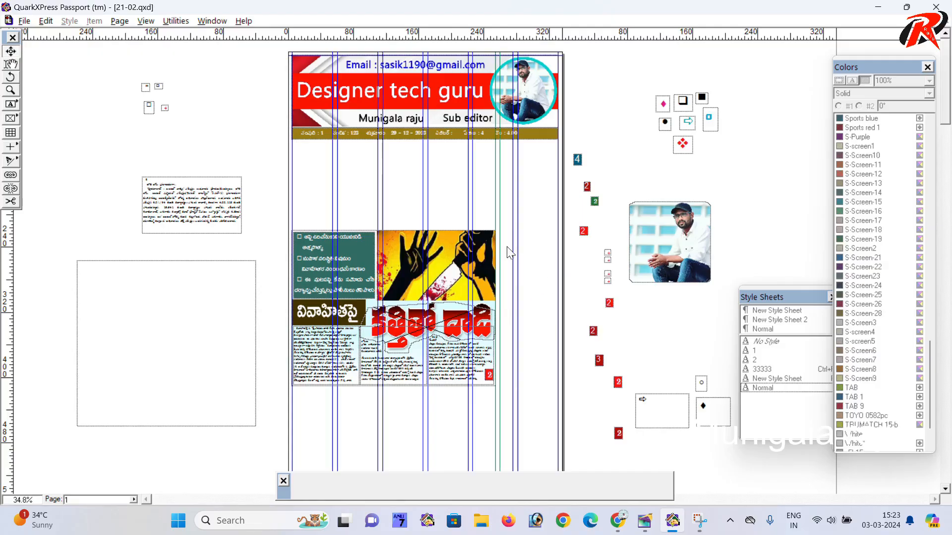
pyautogui.keyDown('ctrl'); pyautogui.click(475, 228); pyautogui.keyUp('ctrl')
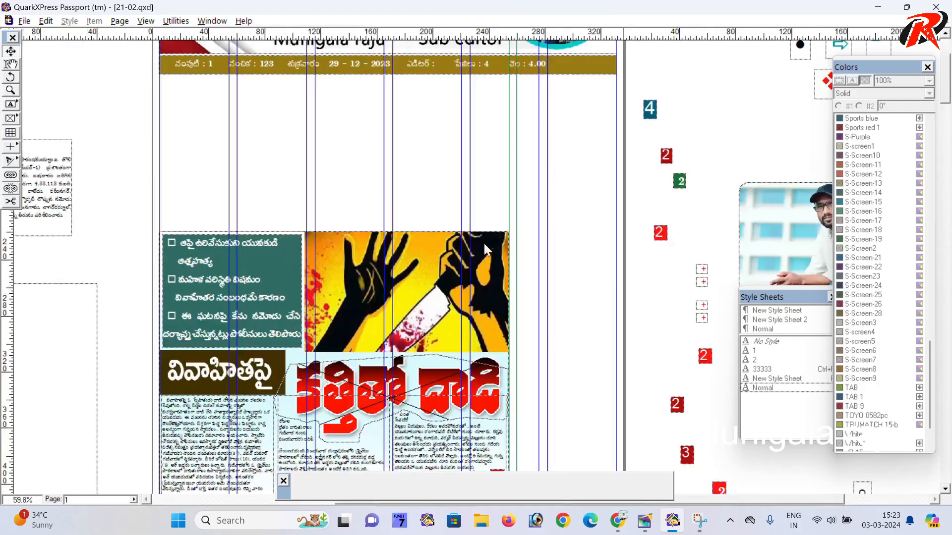
pyautogui.moveTo(483, 242)
pyautogui.mouseDown()
pyautogui.moveTo(537, 299)
pyautogui.moveTo(492, 229)
pyautogui.moveTo(491, 142)
pyautogui.mouseUp()
# Group the items of the crime article on page 1, try moving the group, and undo the move
pyautogui.moveTo(142, 114); pyautogui.dragTo(570, 446)
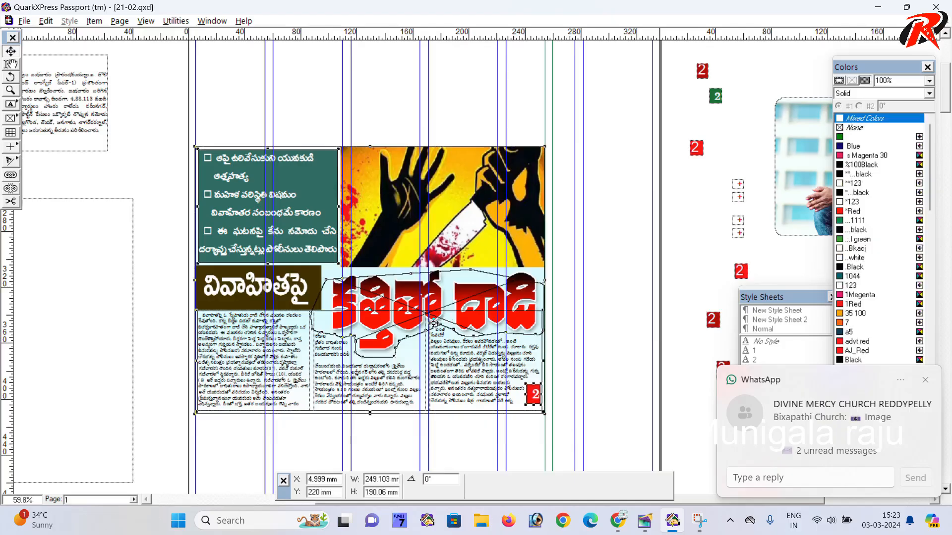
pyautogui.moveTo(433, 323); pyautogui.dragTo(450, 307)
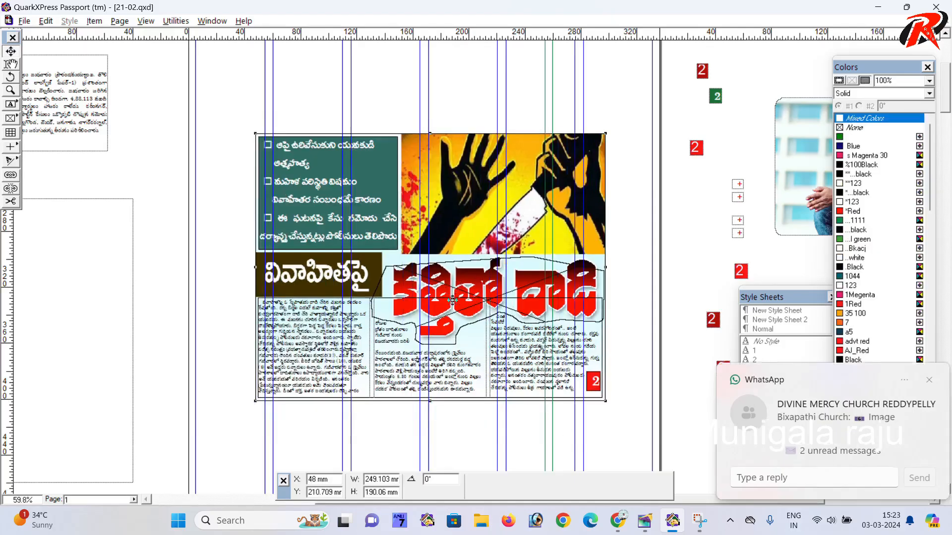
pyautogui.hotkey('ctrl', 'z')
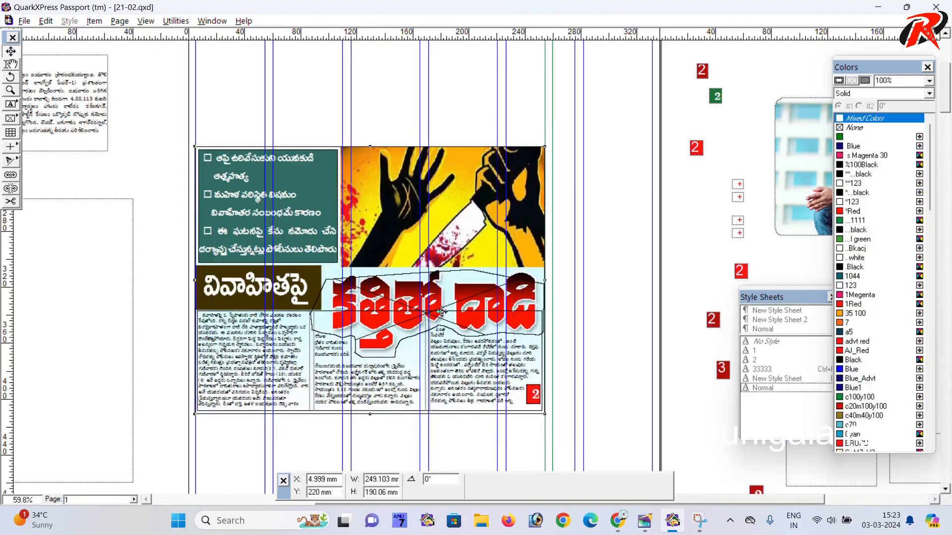
# Examine the crime article's headline, picture and text columns, and the empty areas above and below it on page 1
pyautogui.scroll(3, 431, 305)
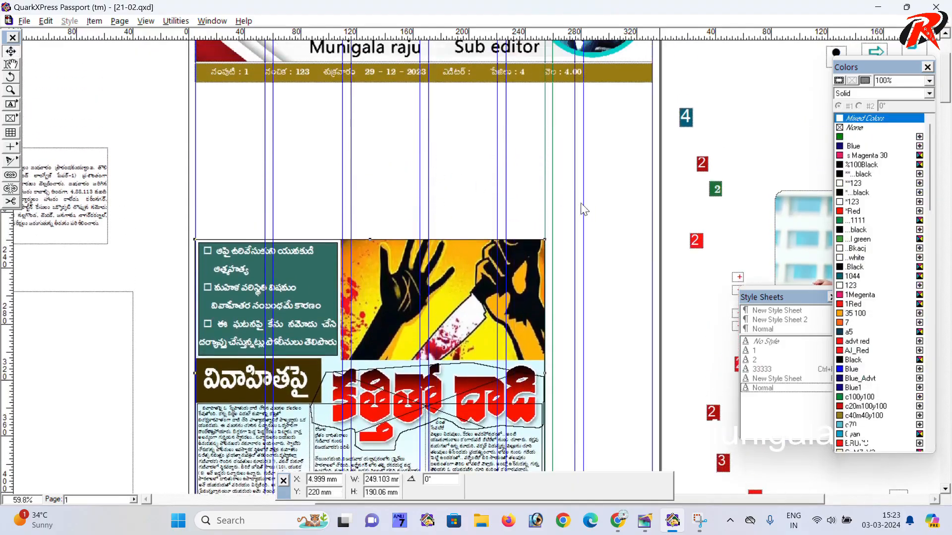
pyautogui.scroll(-3, 509, 197)
pyautogui.scroll(-5, 572, 252)
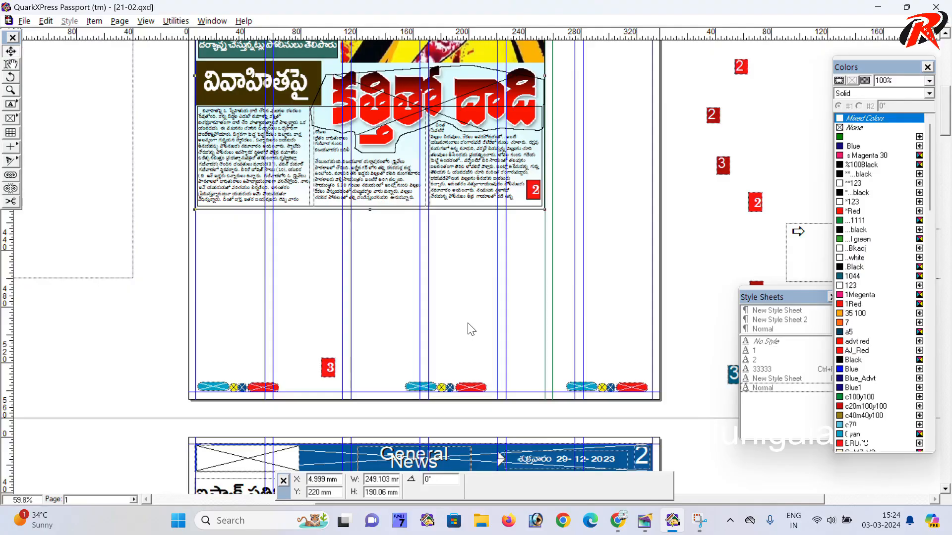
pyautogui.scroll(4, 466, 328)
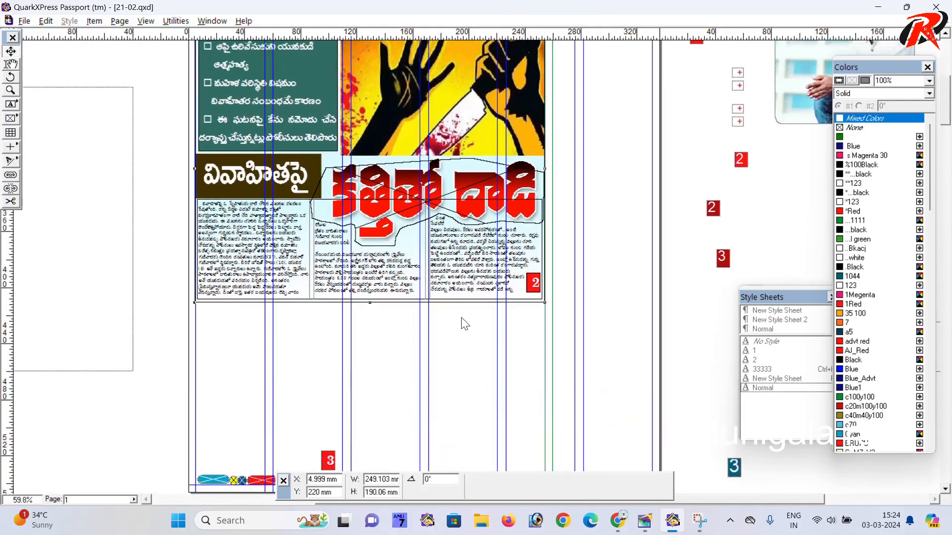
pyautogui.scroll(7, 464, 325)
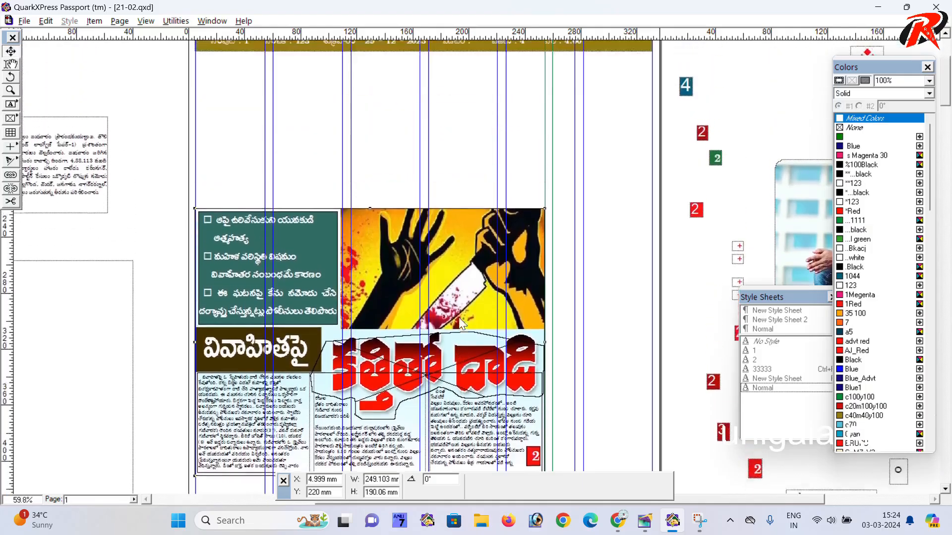
pyautogui.scroll(-2, 459, 323)
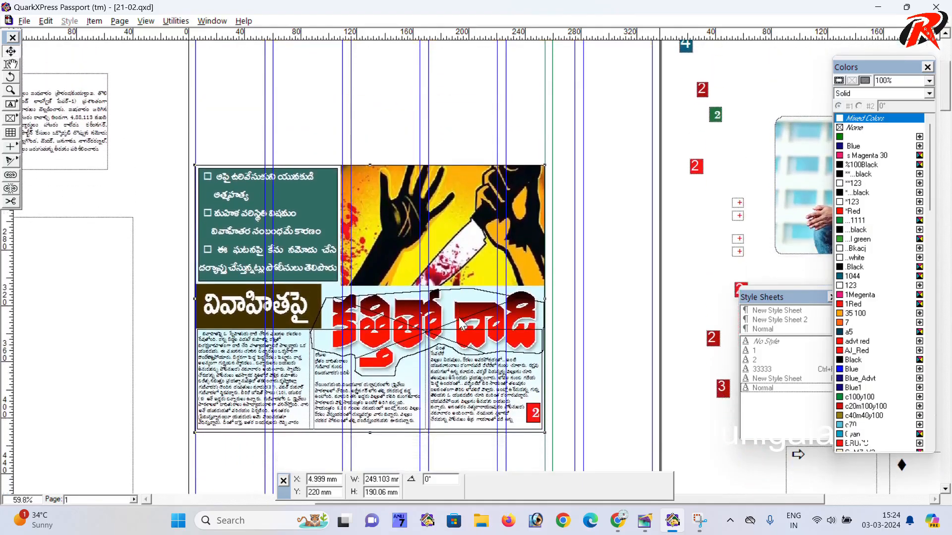
pyautogui.scroll(2, 460, 321)
pyautogui.scroll(-2, 458, 318)
pyautogui.scroll(1, 458, 319)
pyautogui.scroll(2, 392, 337)
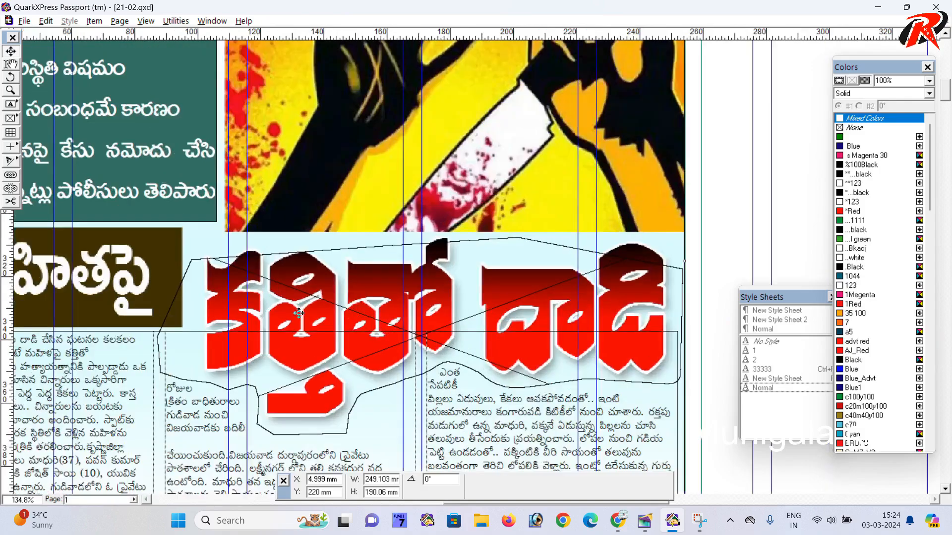
pyautogui.scroll(-2, 298, 313)
pyautogui.scroll(-2, 299, 313)
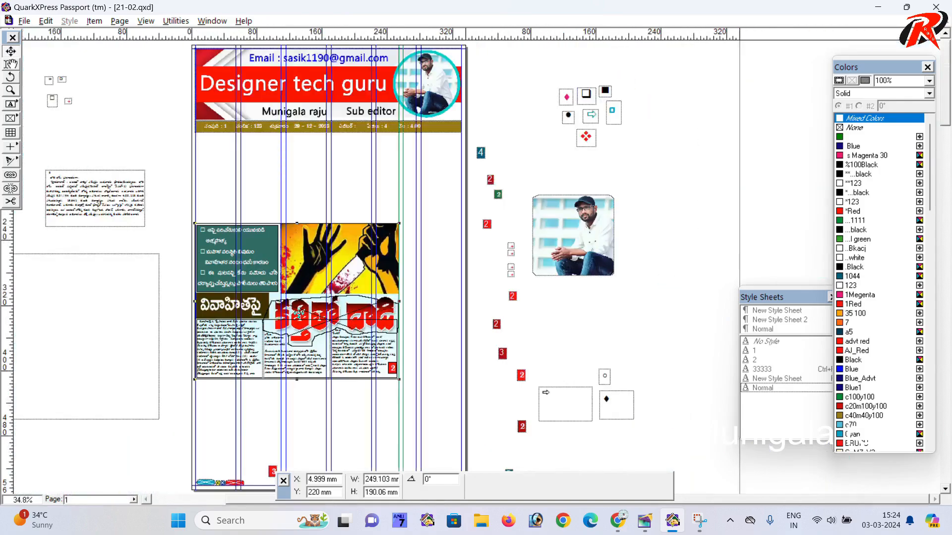
pyautogui.scroll(2, 298, 313)
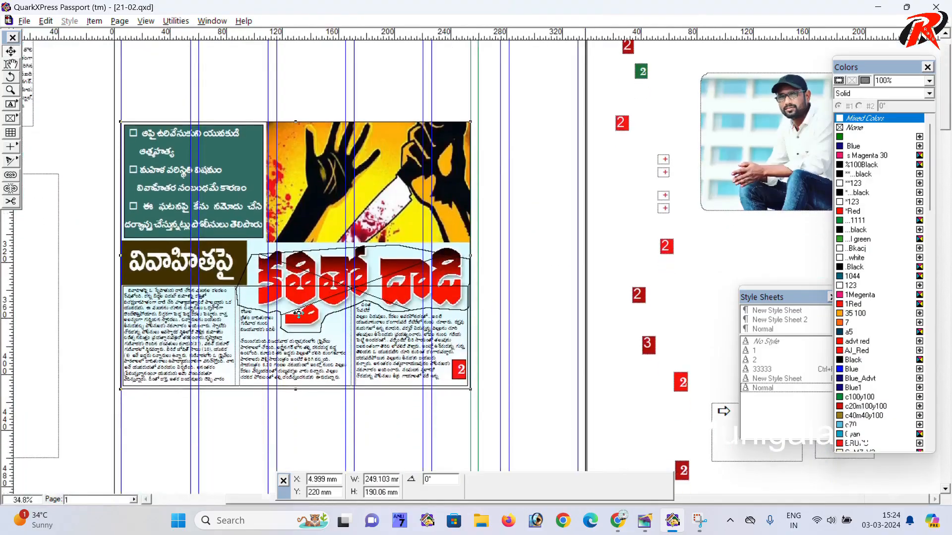
pyautogui.scroll(-2, 298, 314)
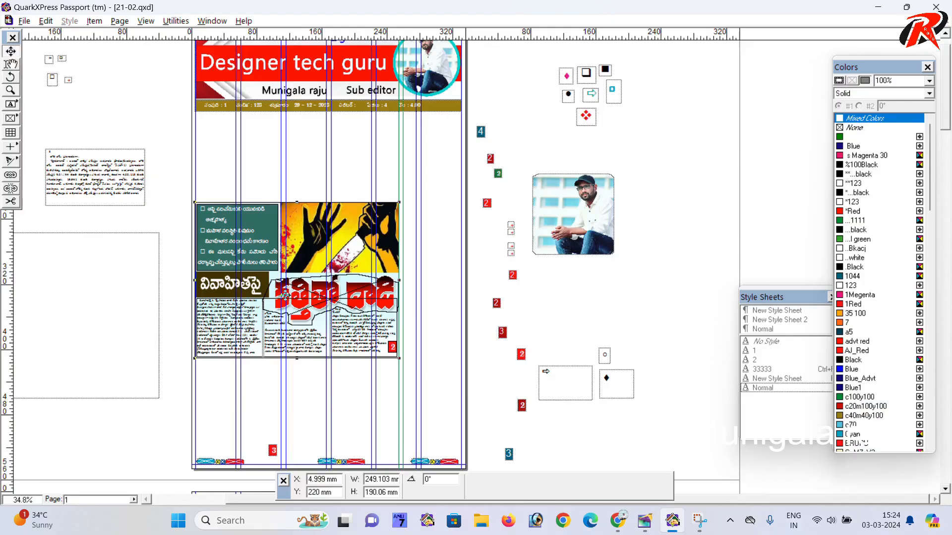
pyautogui.scroll(2, 275, 271)
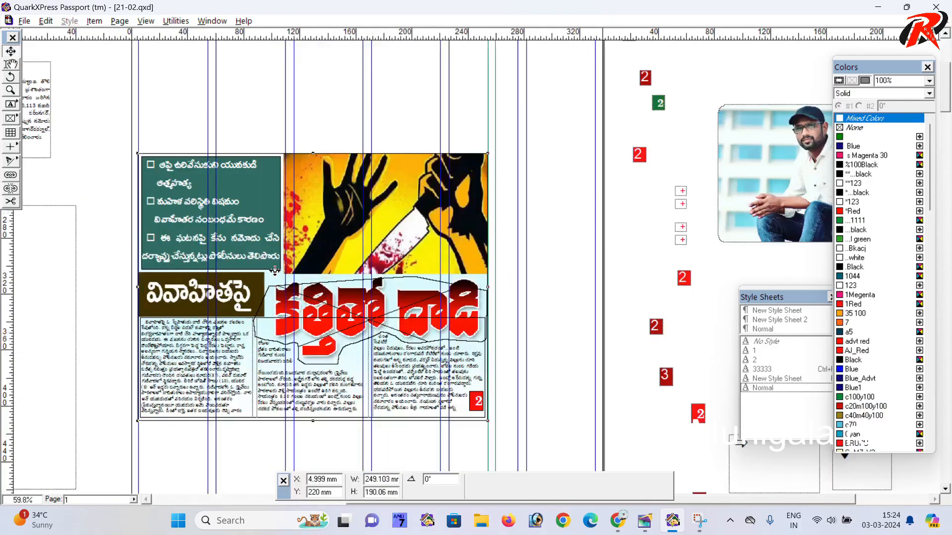
pyautogui.scroll(2, 325, 278)
pyautogui.scroll(2, 412, 312)
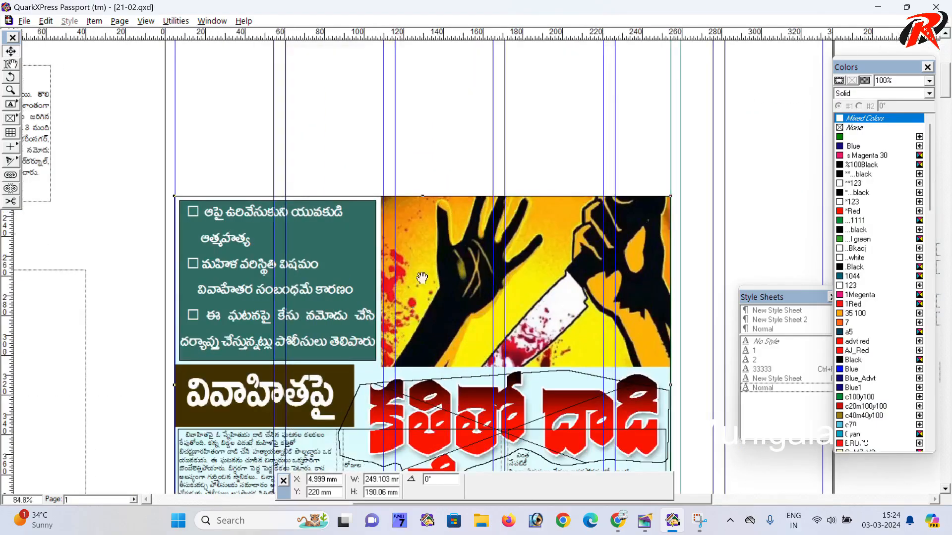
# Draw a picture box about 157 mm wide between the date strip and the crime article, and shorten it to about 104 mm high
pyautogui.scroll(4, 420, 288)
pyautogui.moveTo(420, 294); pyautogui.dragTo(406, 311)
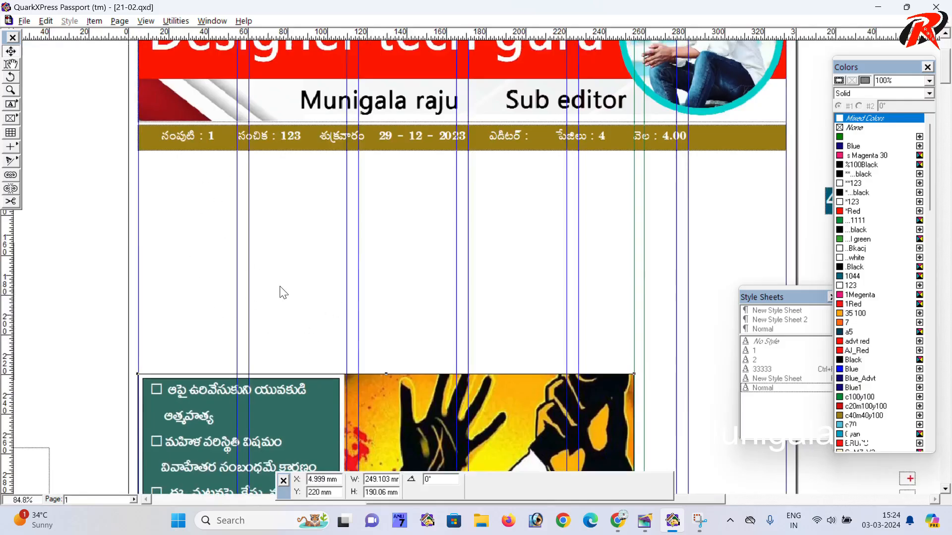
pyautogui.hscroll(-2, 298, 295)
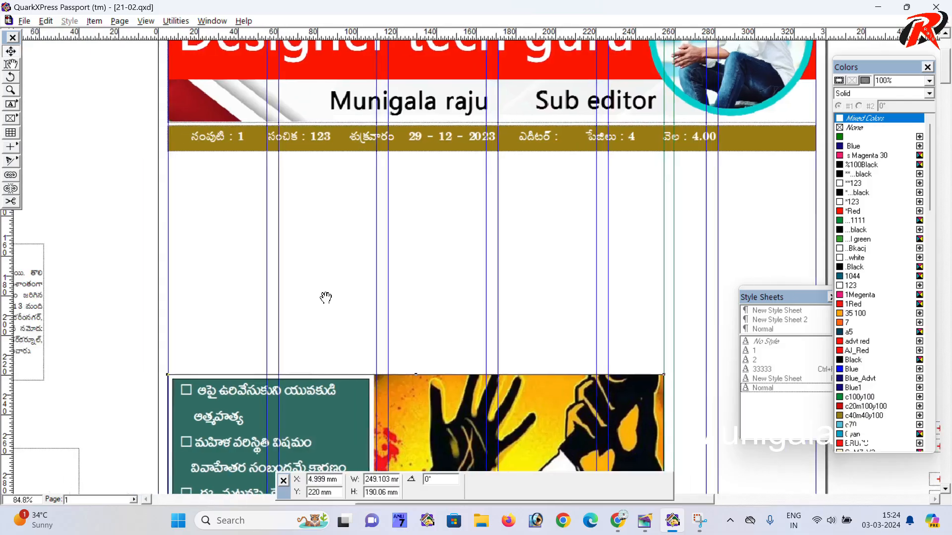
pyautogui.click(10, 121)
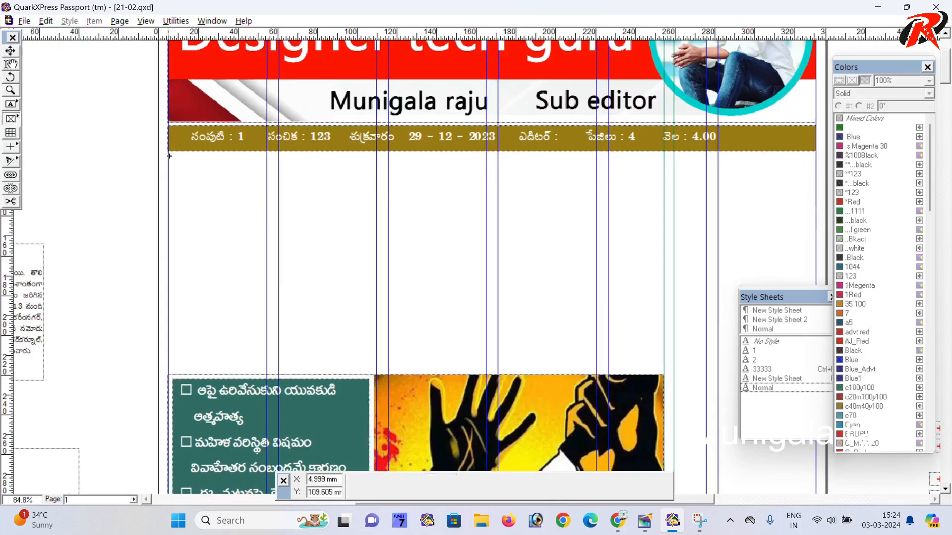
pyautogui.moveTo(168, 155); pyautogui.dragTo(478, 364)
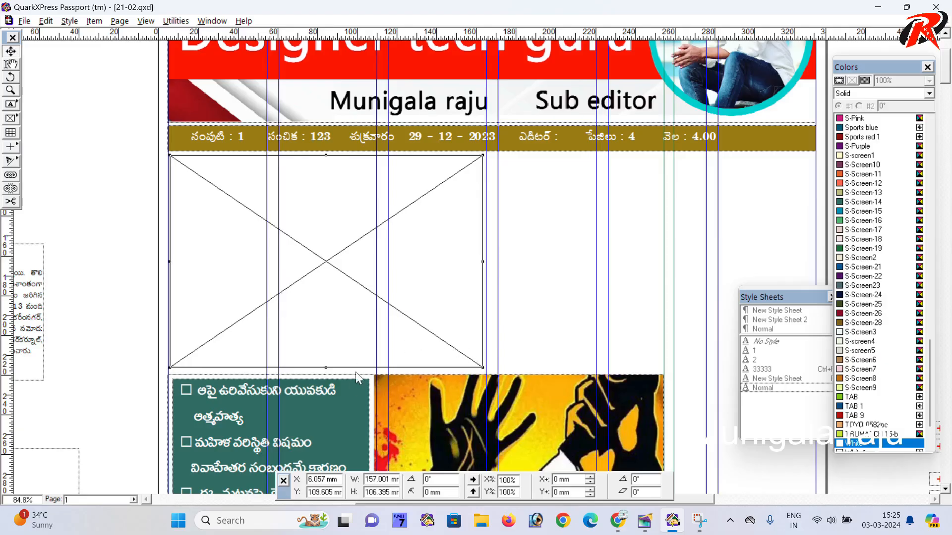
pyautogui.click(333, 370)
pyautogui.moveTo(333, 370); pyautogui.dragTo(333, 366)
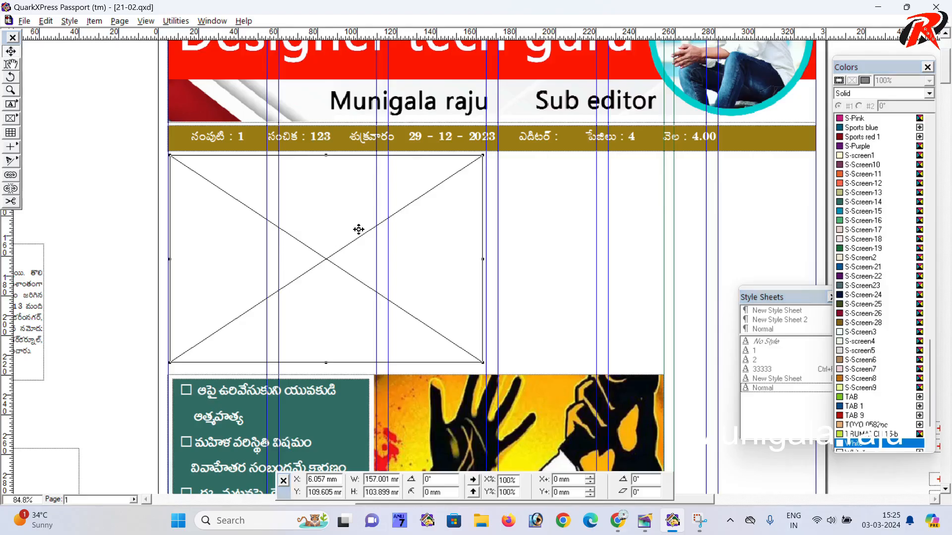
# Fill the new picture box's background with the colour c40m40y100
pyautogui.hotkey('ctrl', 'b')
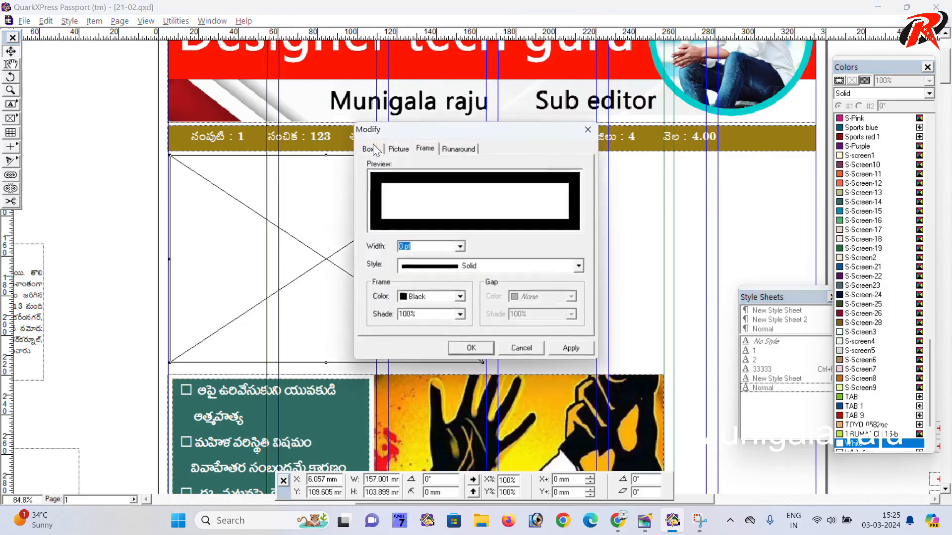
pyautogui.click(590, 130)
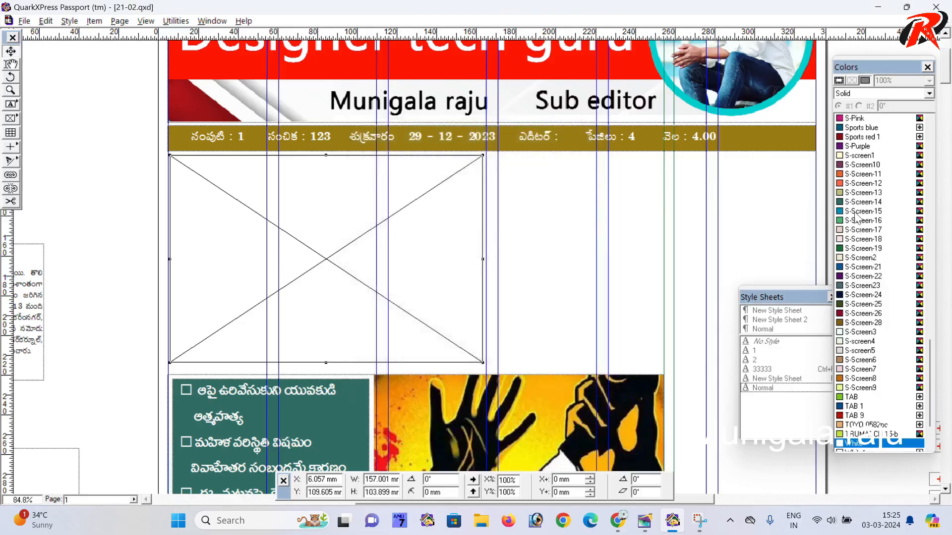
pyautogui.click(852, 193)
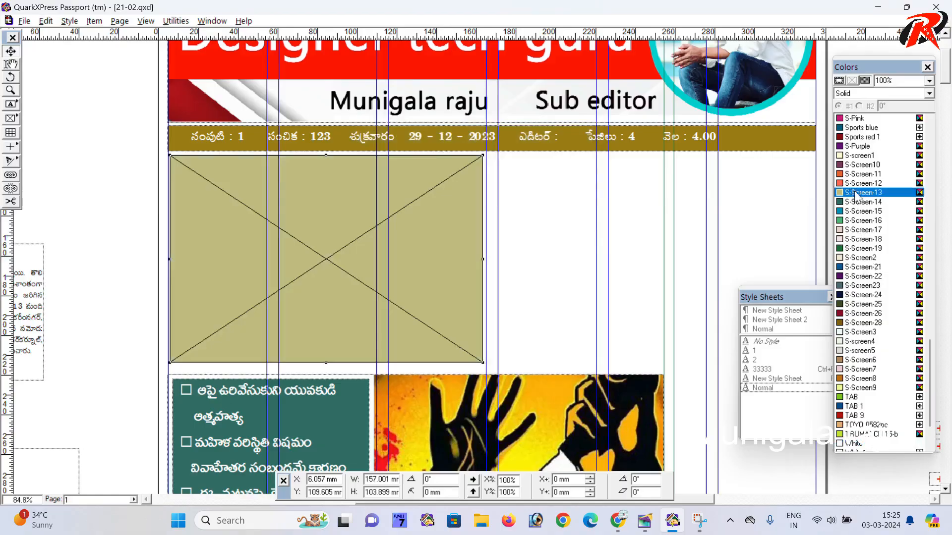
pyautogui.scroll(12, 862, 213)
pyautogui.scroll(10, 863, 213)
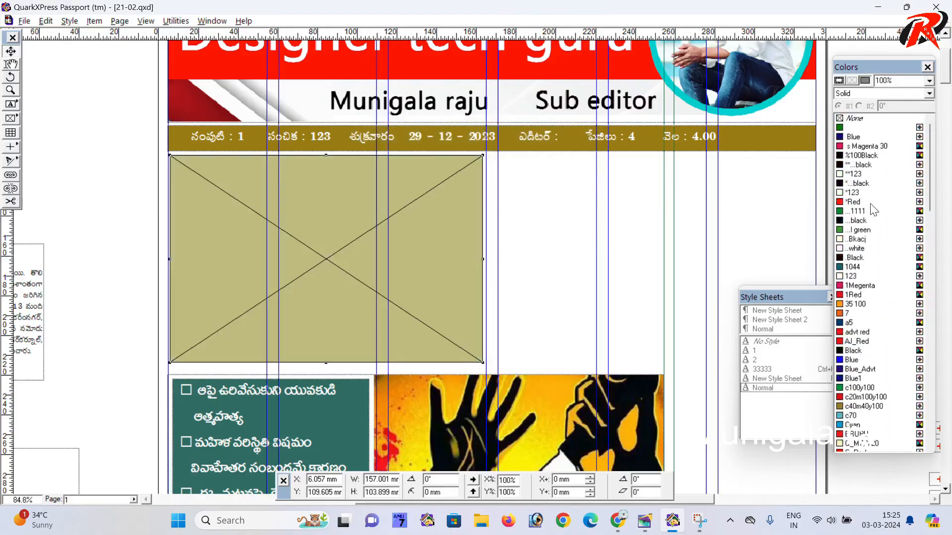
pyautogui.click(877, 406)
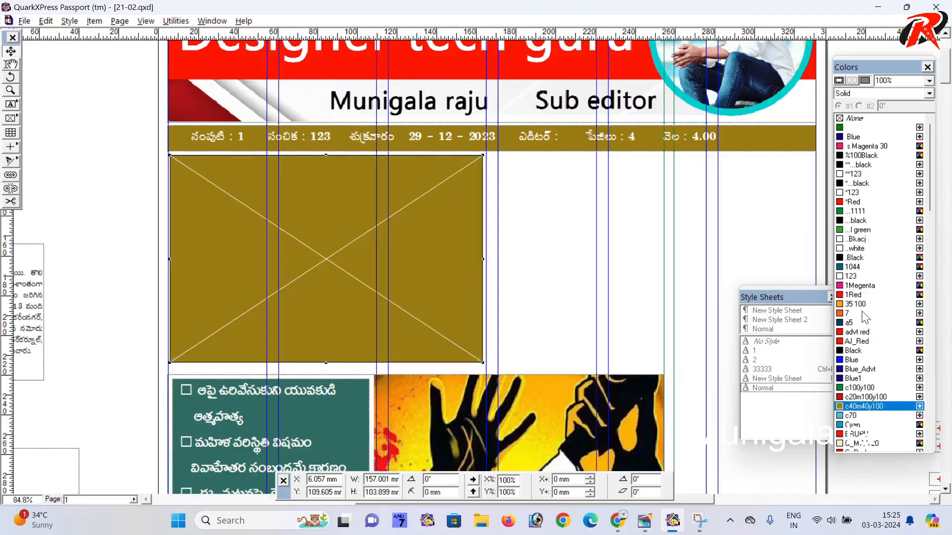
# Lower the picture box's background shade to 15% and deselect the box
pyautogui.click(928, 81)
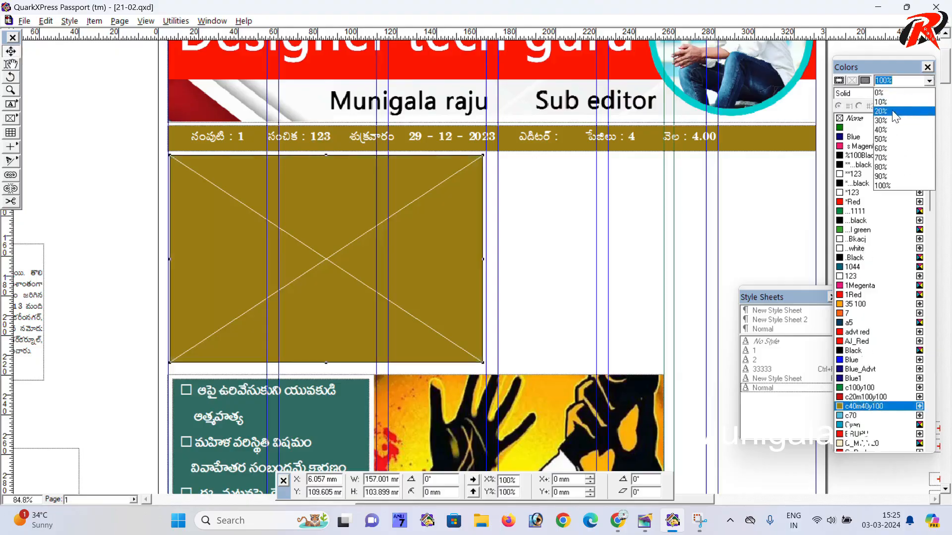
pyautogui.click(894, 112)
pyautogui.doubleClick(887, 81)
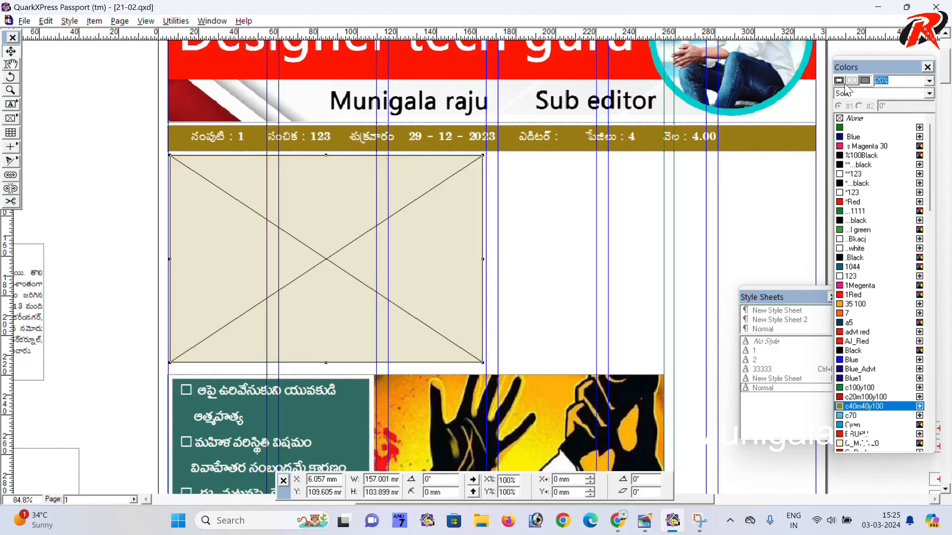
pyautogui.write('15')
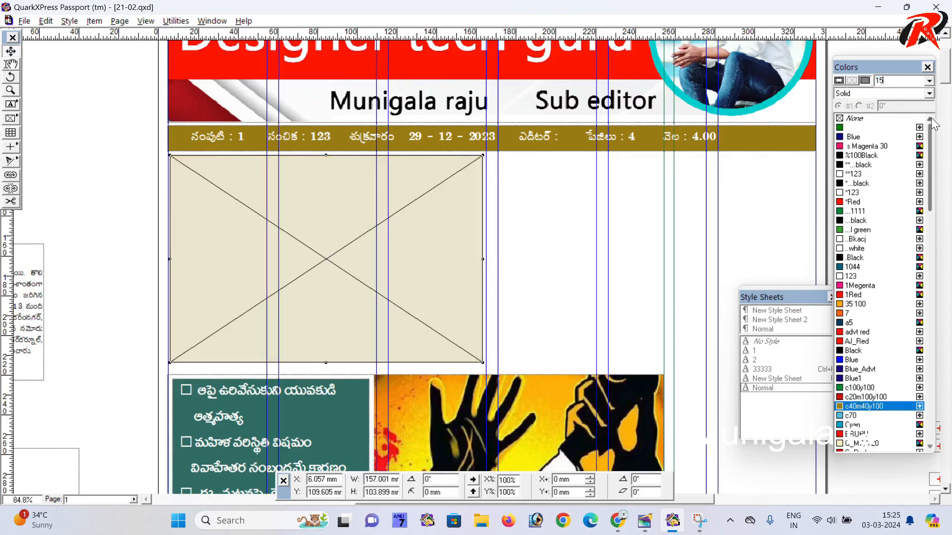
pyautogui.press('Return')
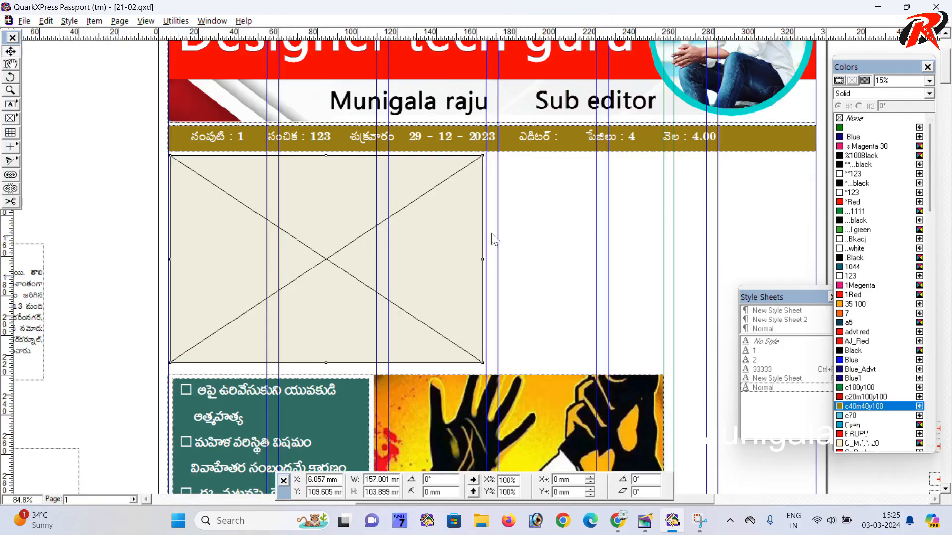
pyautogui.click(529, 234)
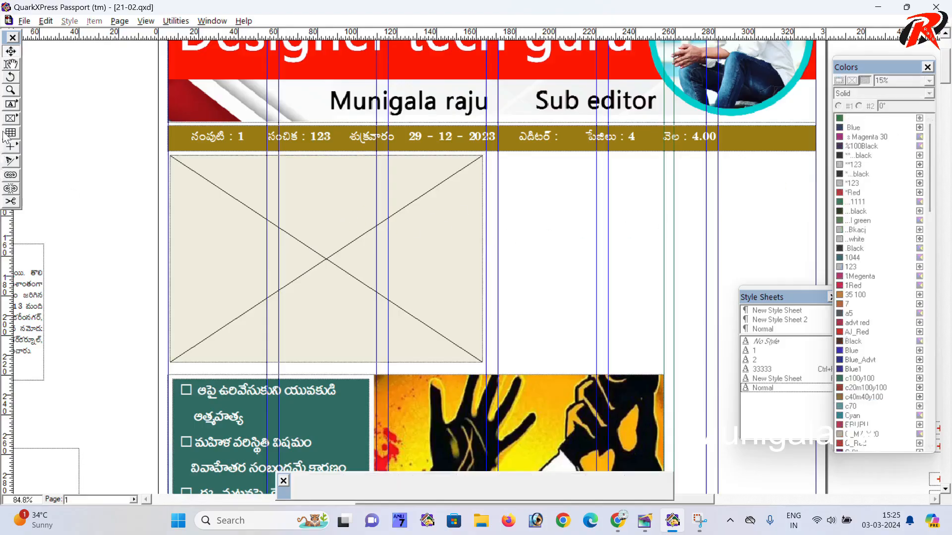
# Give the tinted picture box above the crime article a 4 pt solid black frame
pyautogui.click(9, 105)
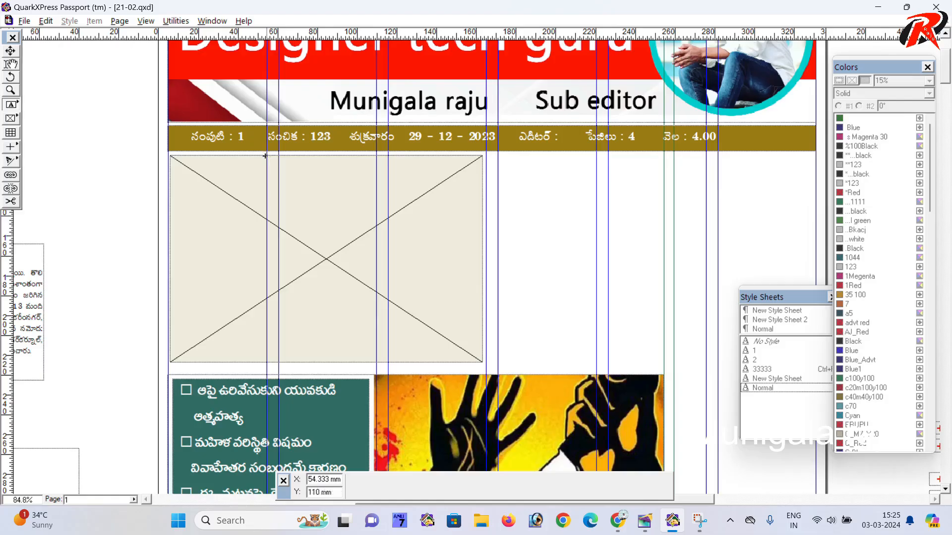
pyautogui.click(10, 51)
pyautogui.click(380, 237)
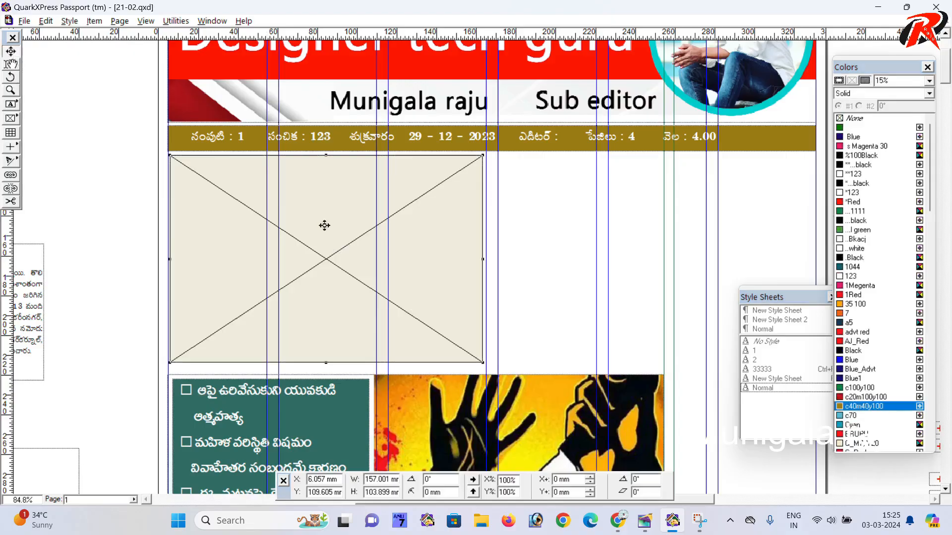
pyautogui.hotkey('ctrl', 'b')
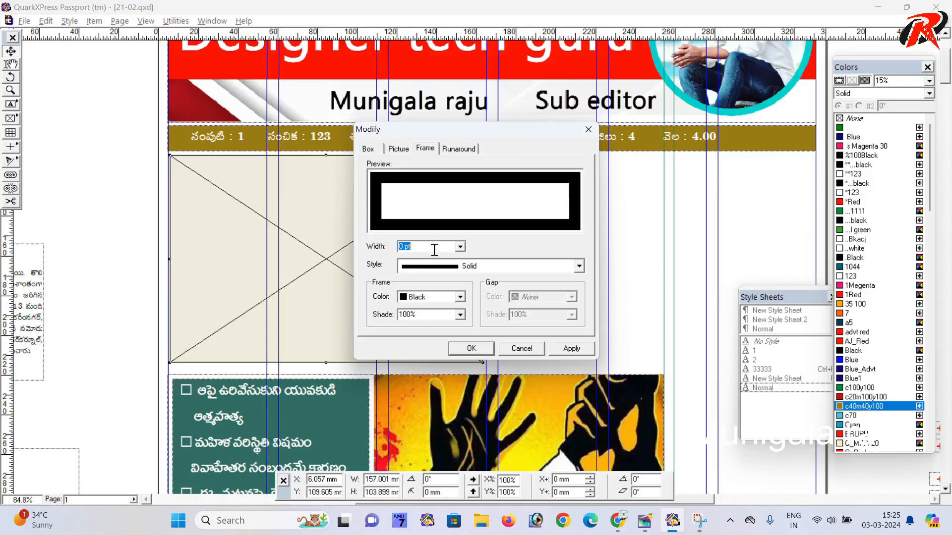
pyautogui.write('4')
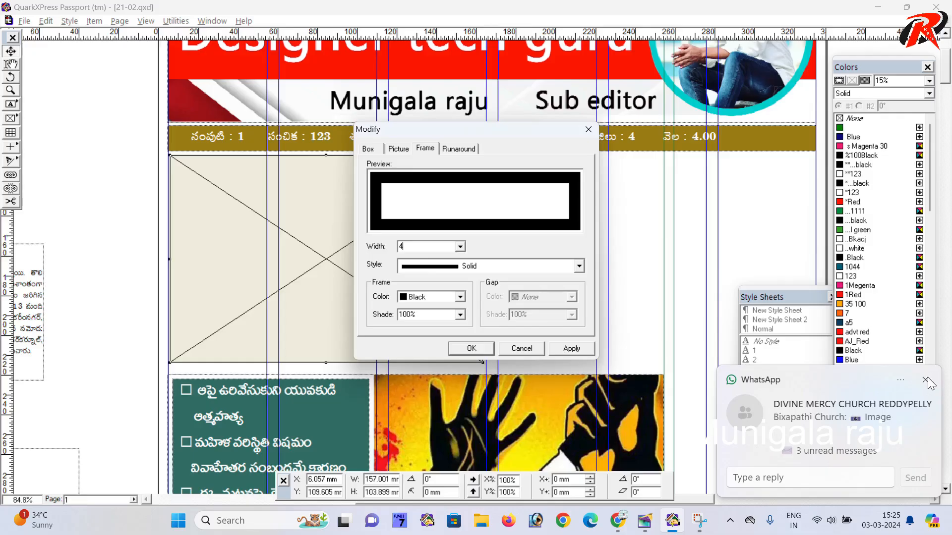
pyautogui.click(925, 380)
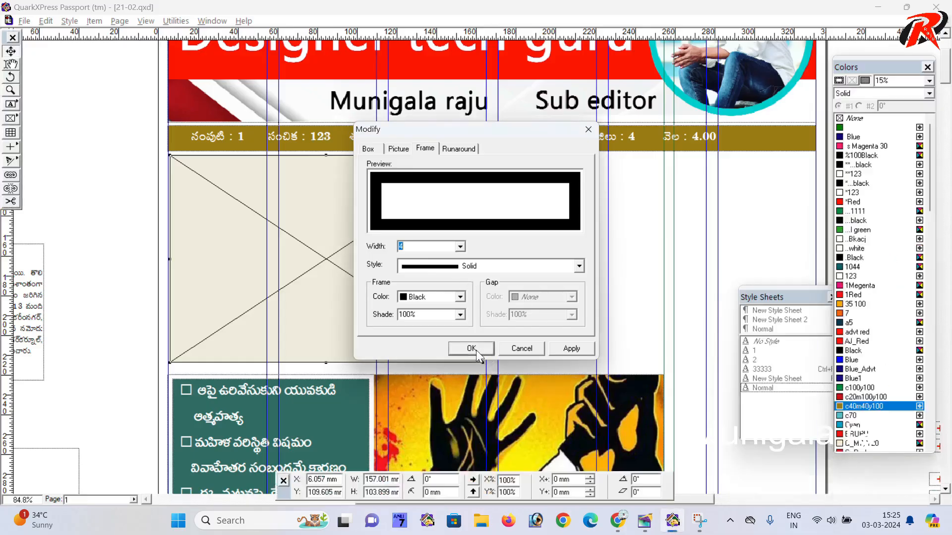
pyautogui.click(470, 349)
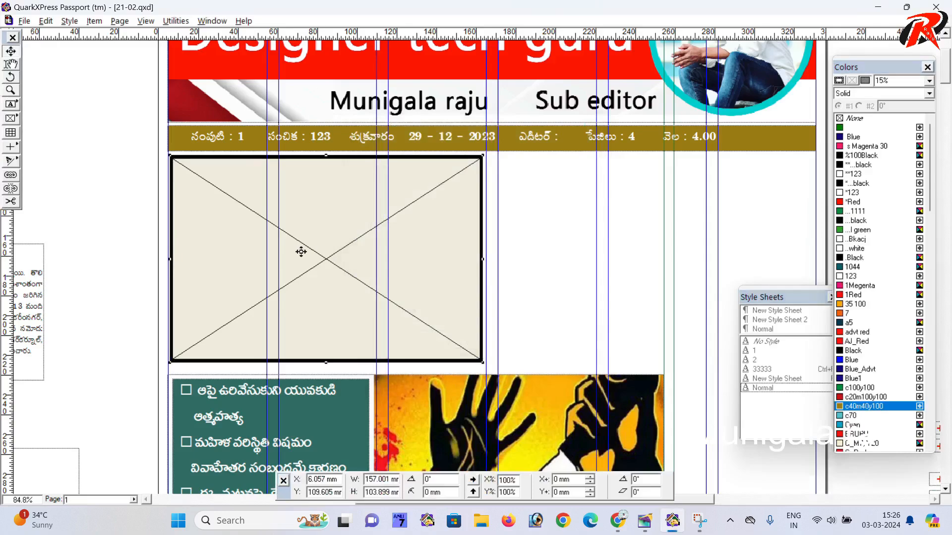
# Set the tinted picture box's frame width to 3 pt
pyautogui.doubleClick(298, 252)
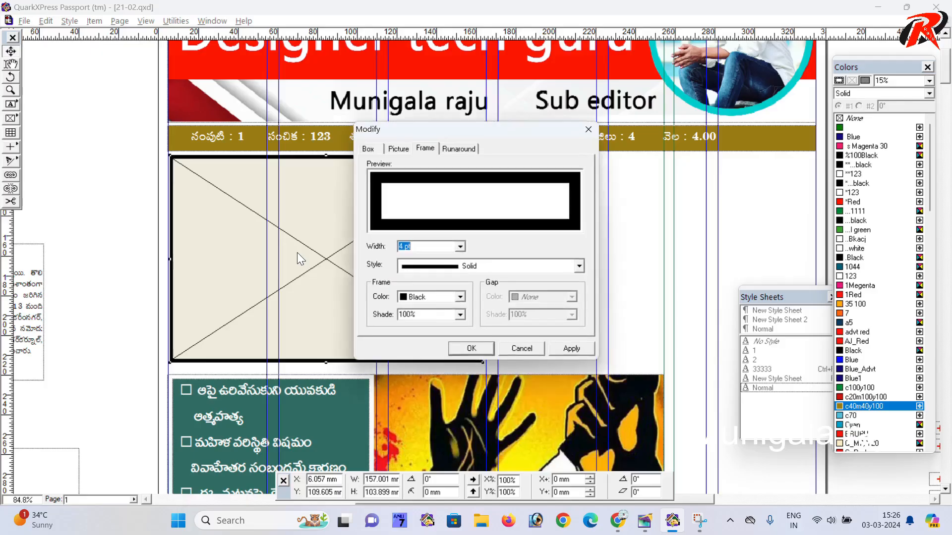
pyautogui.write('3')
pyautogui.press('Return')
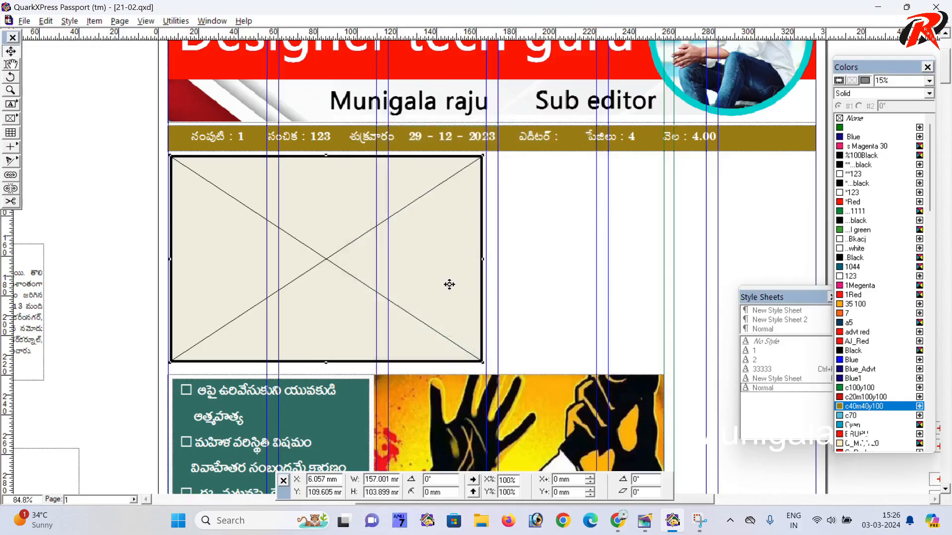
# Draw a thin text box about 49 mm wide and 2 mm high over the middle of the picture box's top frame line
pyautogui.click(12, 104)
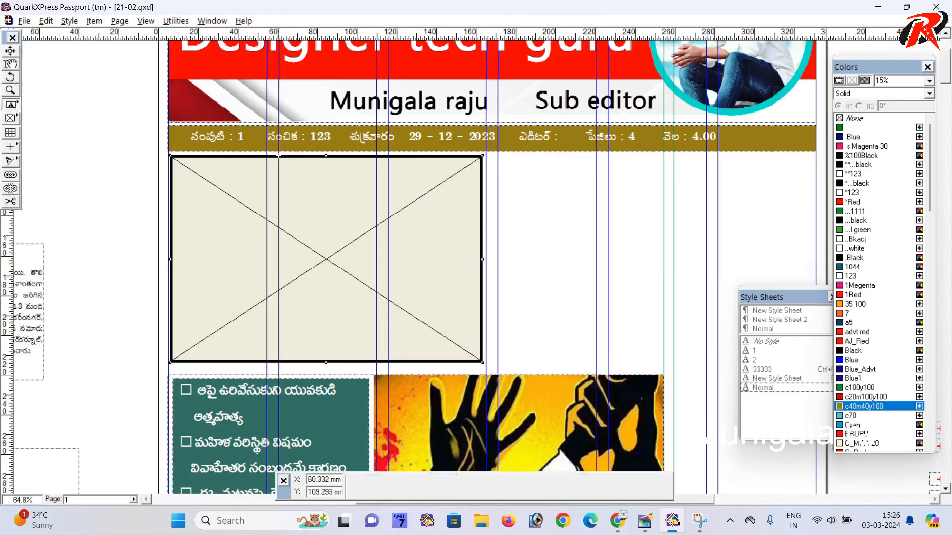
pyautogui.moveTo(278, 156); pyautogui.dragTo(376, 158)
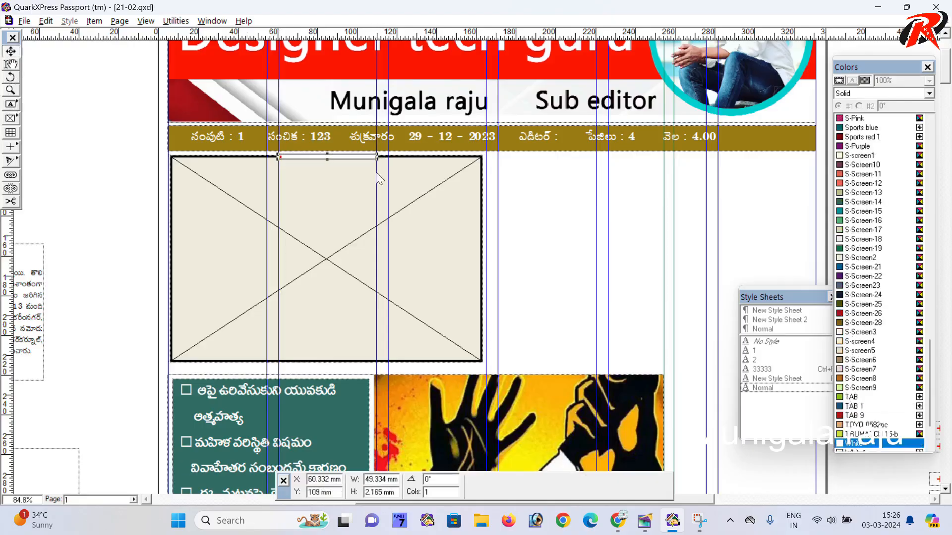
pyautogui.click(126, 239)
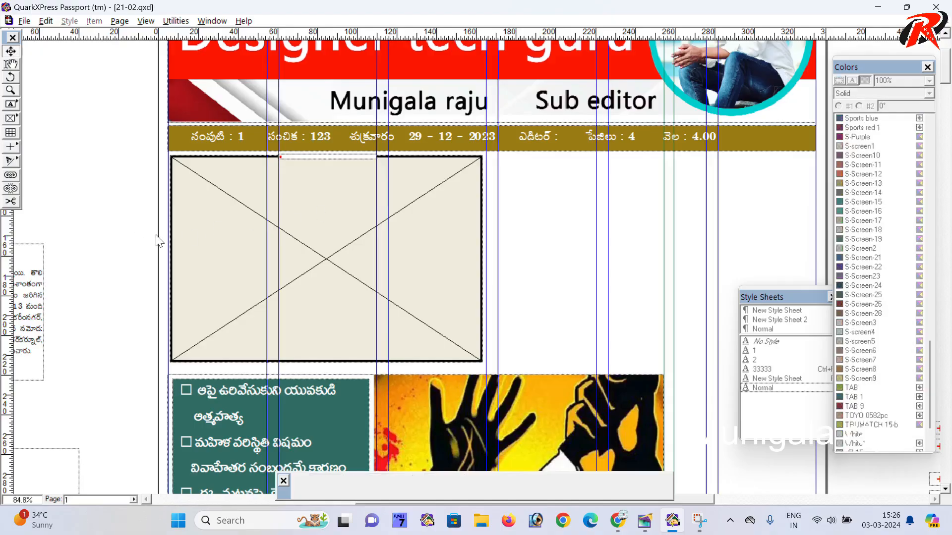
pyautogui.scroll(2, 311, 227)
pyautogui.scroll(2, 450, 212)
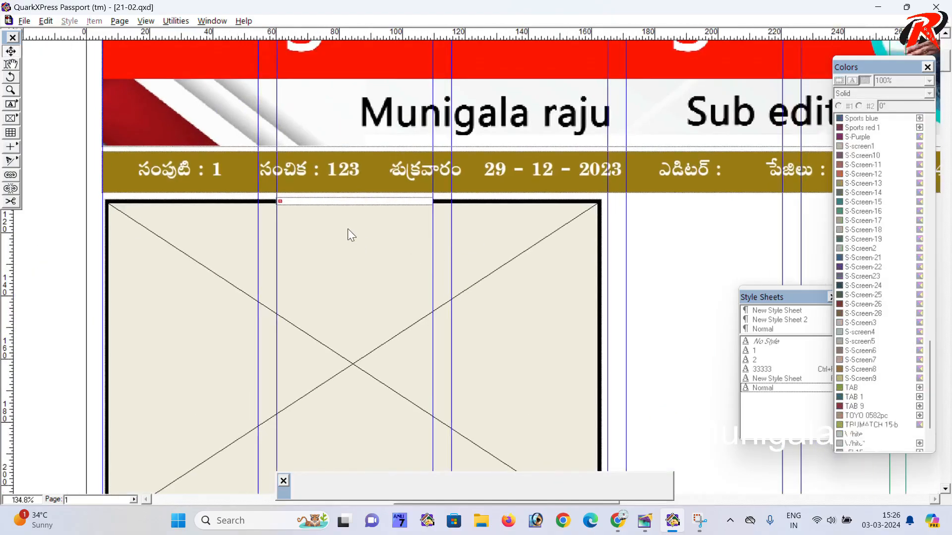
# Fill the thin text box's background with c40m40y100 at 15% shade and deselect it
pyautogui.click(361, 202)
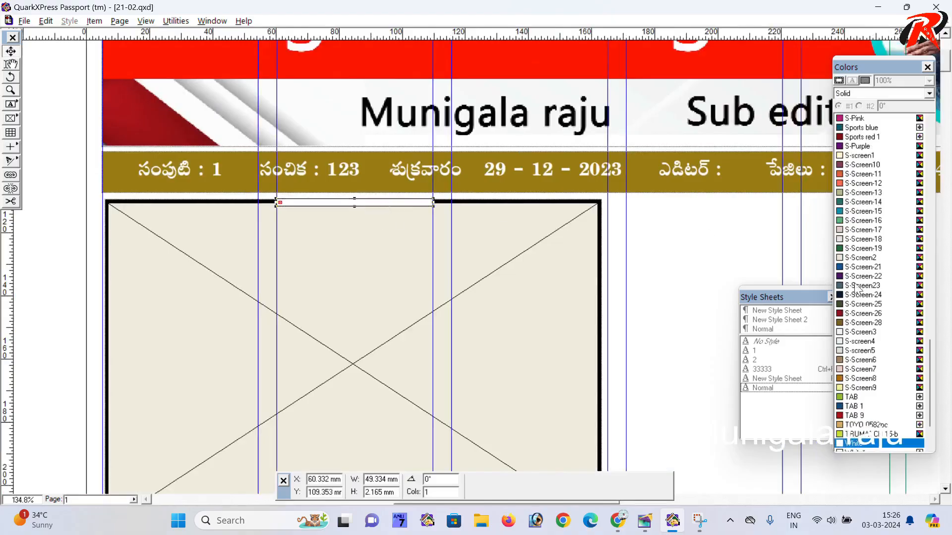
pyautogui.moveTo(927, 346); pyautogui.dragTo(929, 121)
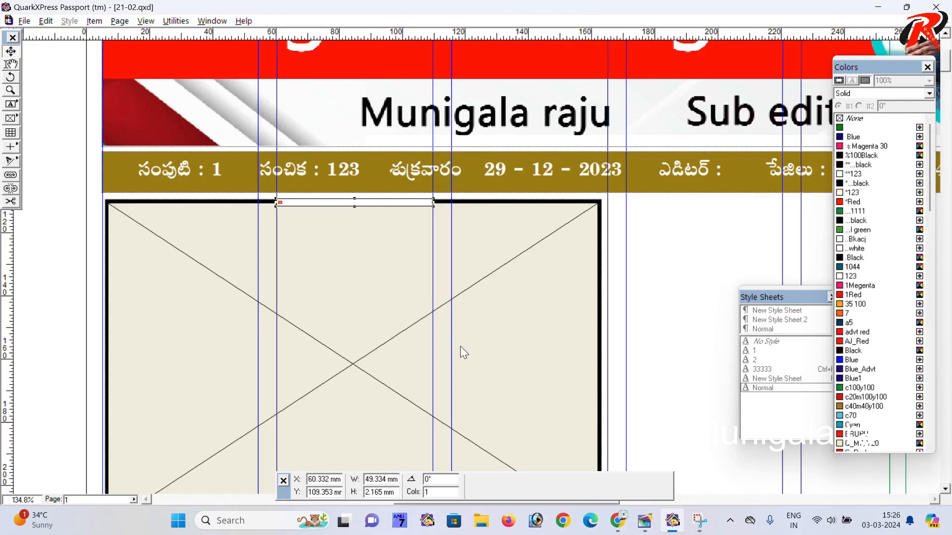
pyautogui.click(861, 406)
pyautogui.doubleClick(895, 81)
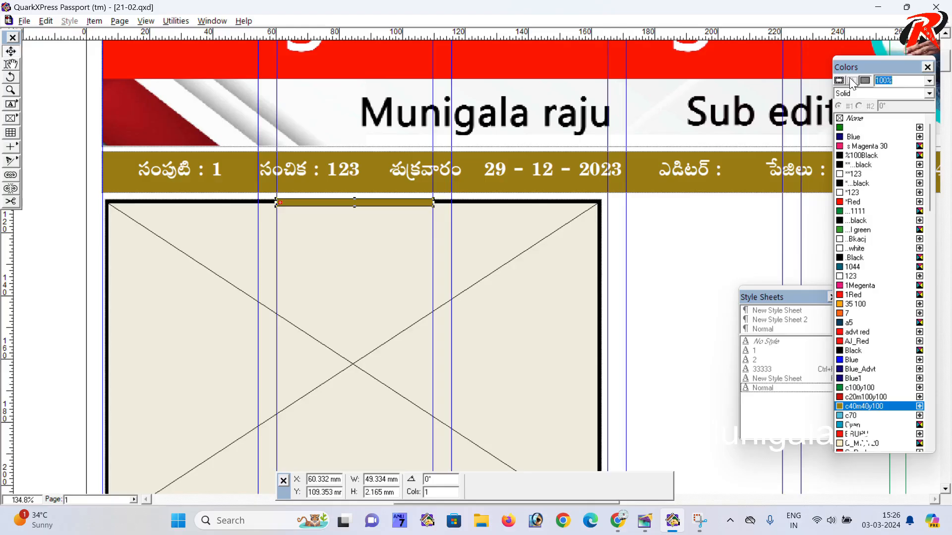
pyautogui.write('15')
pyautogui.press('Return')
pyautogui.click(679, 277)
pyautogui.scroll(-1, 420, 290)
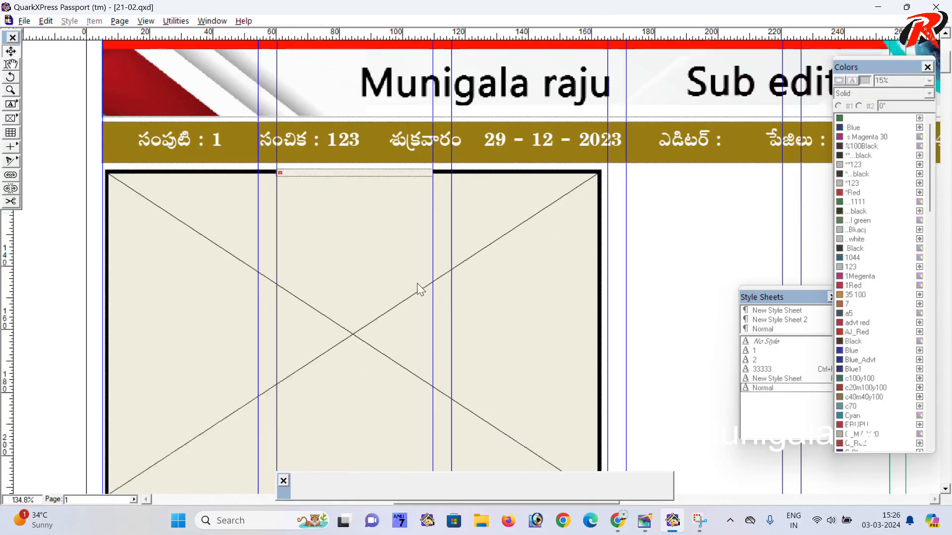
pyautogui.scroll(-3, 420, 290)
pyautogui.scroll(1, 403, 124)
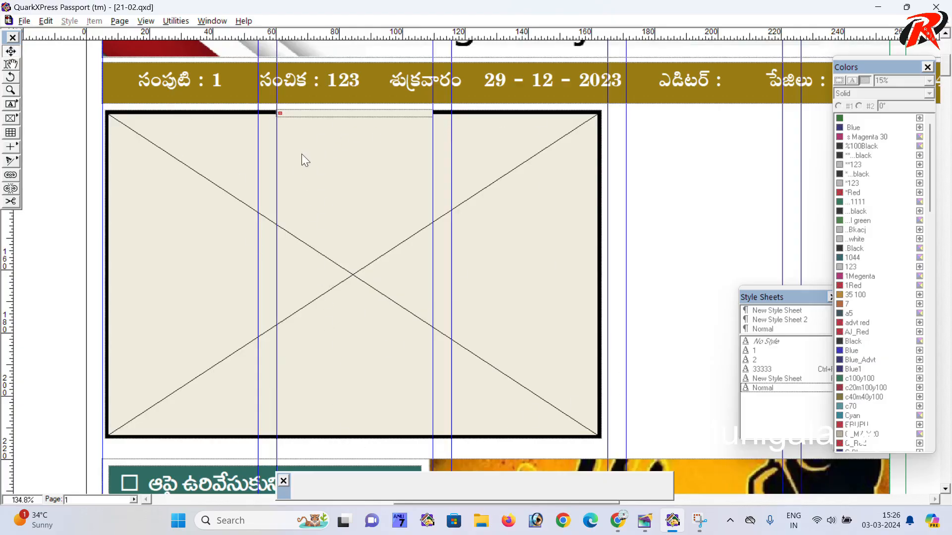
# Duplicate the thin tinted text box and place the copy over the picture box's bottom frame line, aligned beneath the original
pyautogui.click(333, 114)
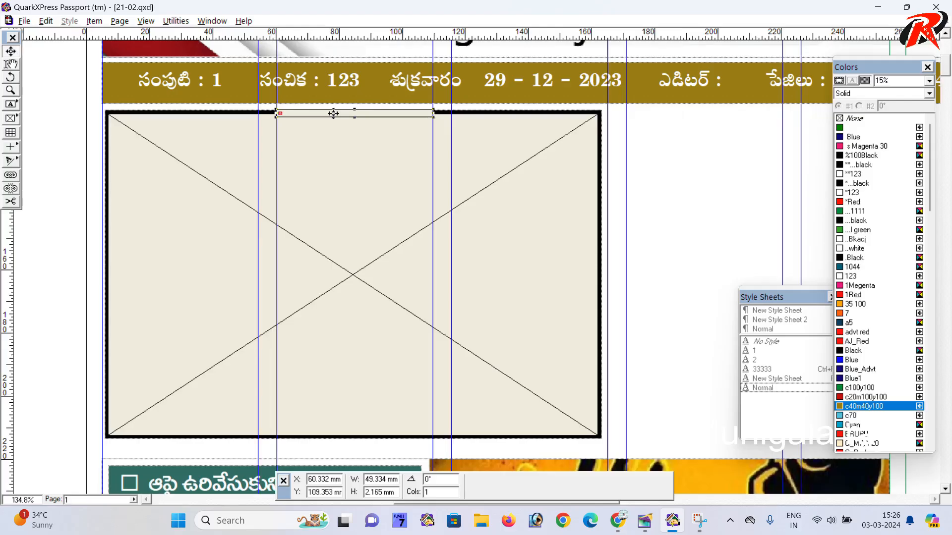
pyautogui.hotkey('ctrl', 'd')
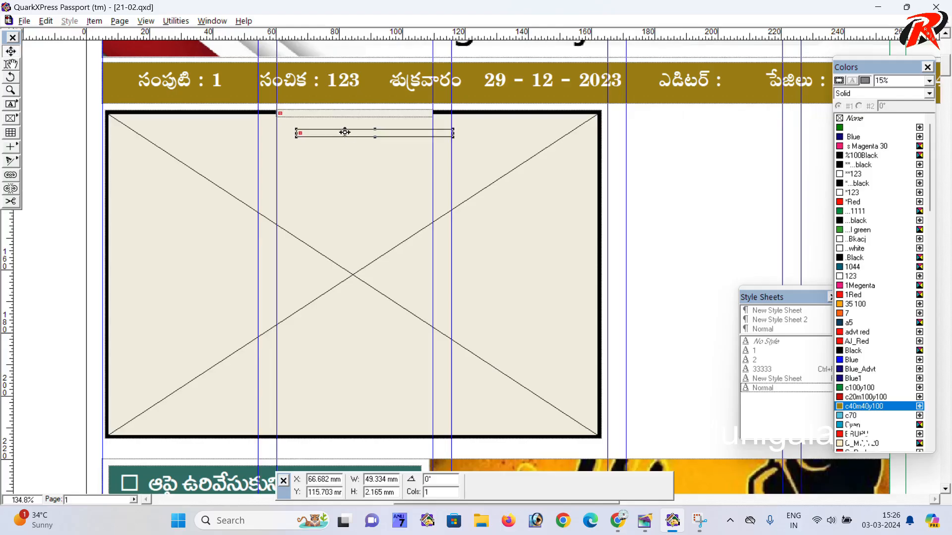
pyautogui.moveTo(344, 130); pyautogui.dragTo(327, 431)
pyautogui.press('Left')
pyautogui.press('Left')
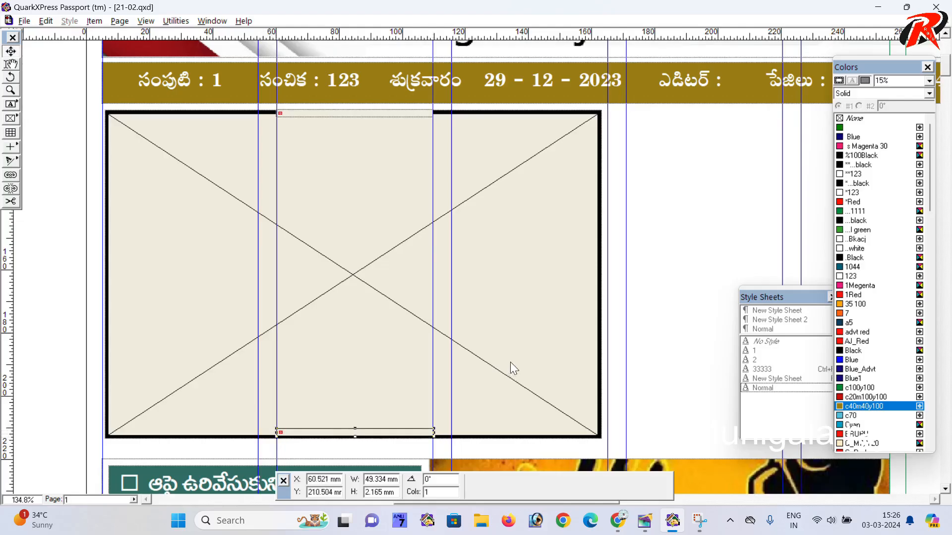
pyautogui.press('Down')
pyautogui.press('Left')
pyautogui.press('Down')
pyautogui.press('Down')
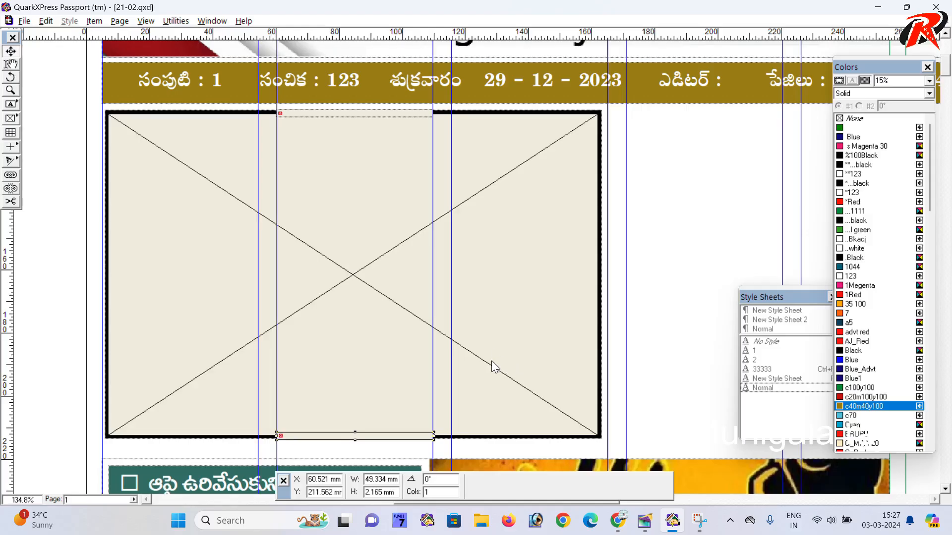
pyautogui.click(704, 368)
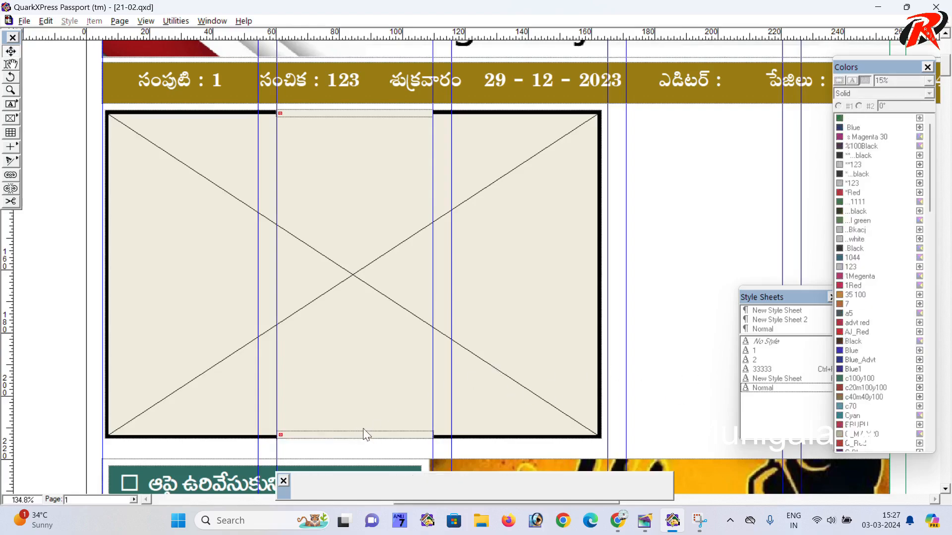
# Nudge the lower thin text box down so it fully covers the bottom frame line, and deselect everything
pyautogui.scroll(3, 367, 435)
pyautogui.click(377, 449)
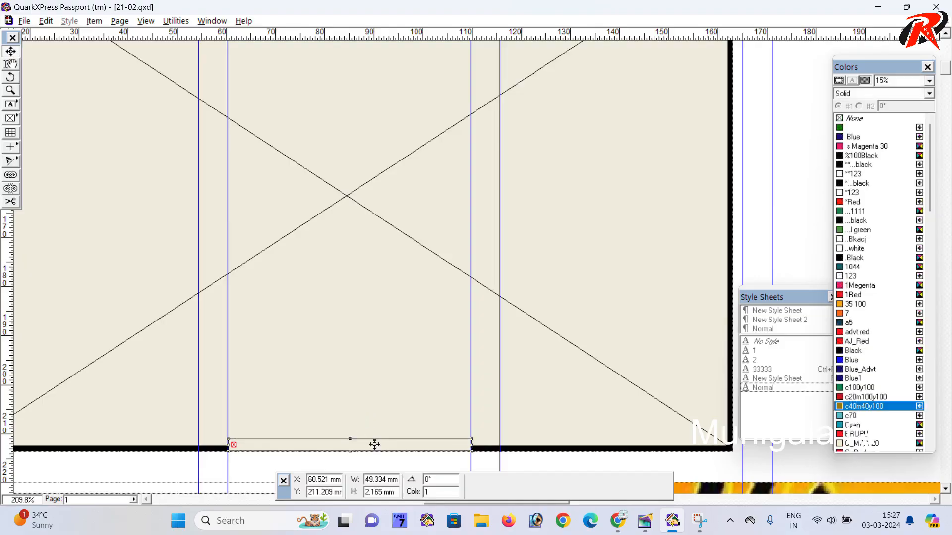
pyautogui.press('Down')
pyautogui.click(537, 412)
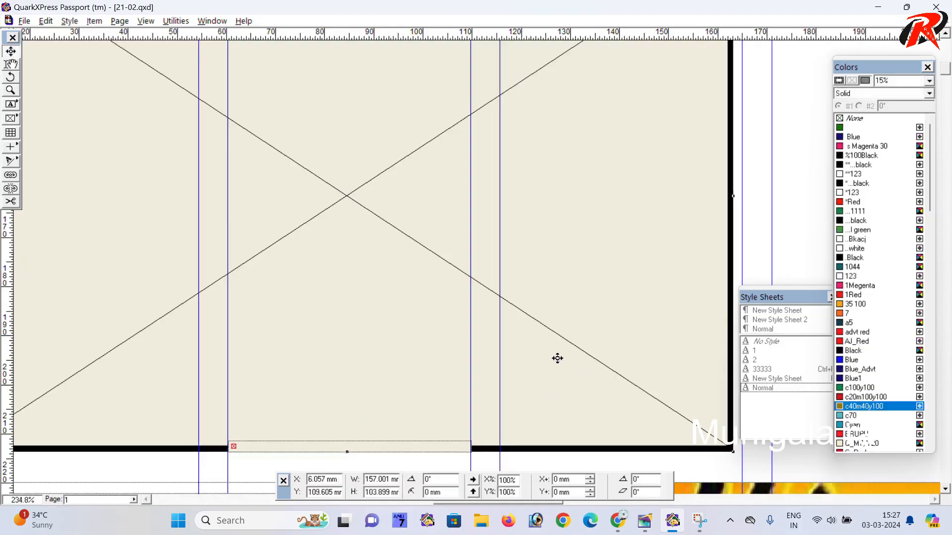
pyautogui.scroll(-1, 558, 358)
pyautogui.scroll(-2, 557, 358)
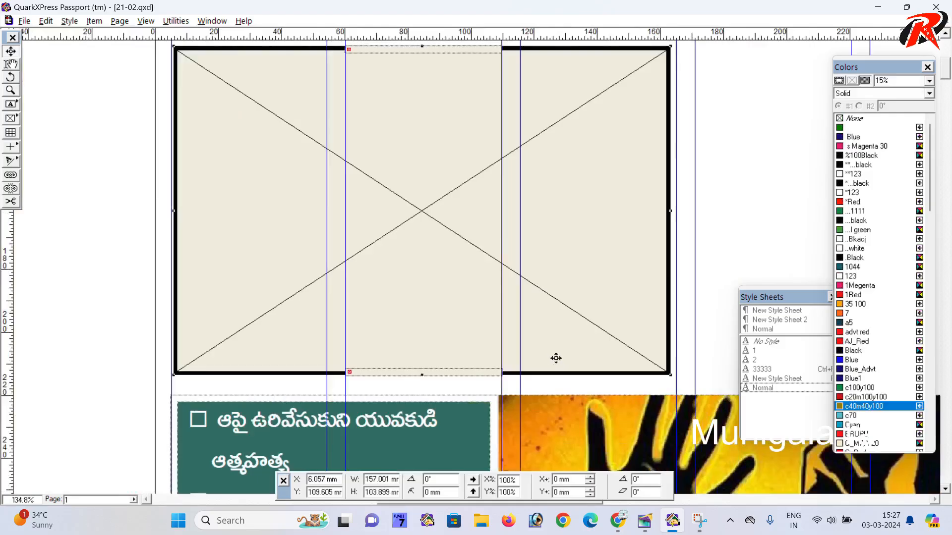
pyautogui.moveTo(646, 305); pyautogui.dragTo(510, 391)
pyautogui.scroll(-1, 591, 309)
pyautogui.click(599, 312)
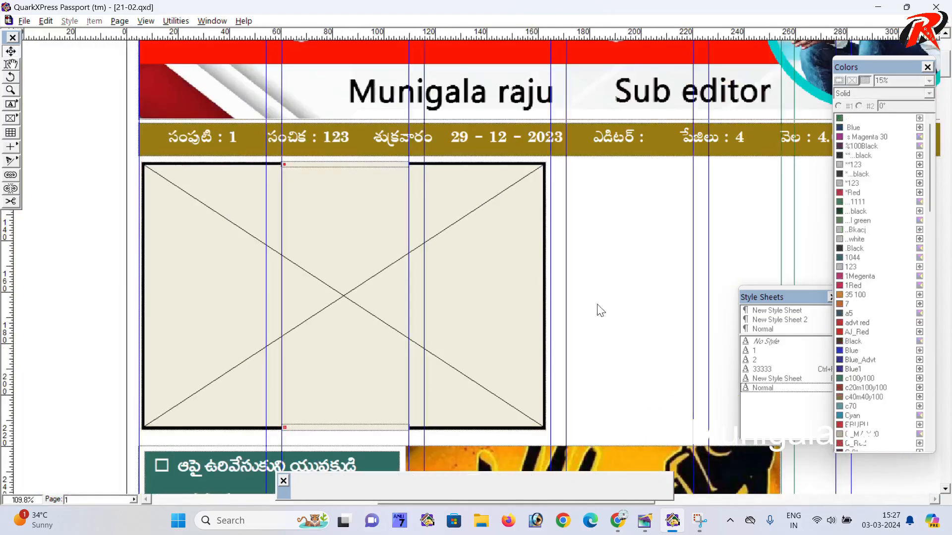
# Examine the empty areas beside the framed box and around the crime article on page 1
pyautogui.moveTo(599, 312); pyautogui.dragTo(631, 301)
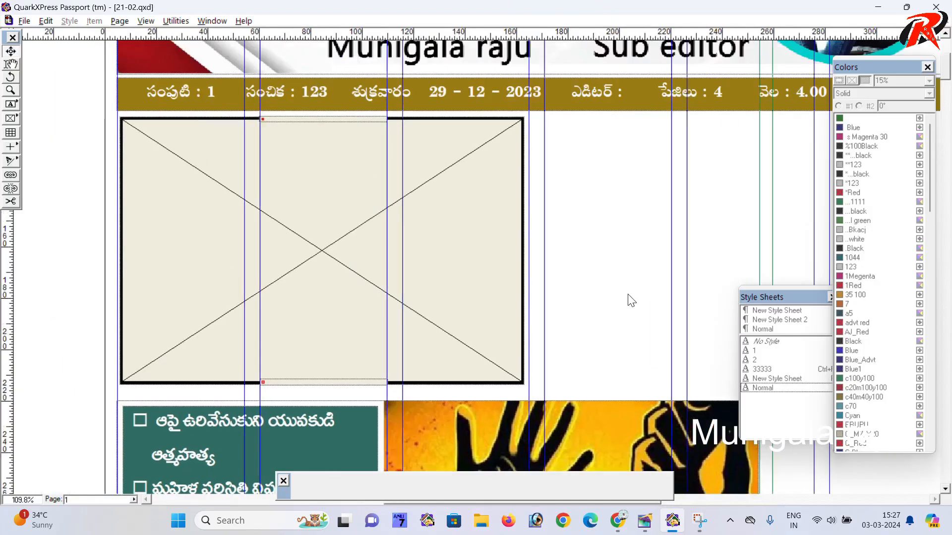
pyautogui.moveTo(553, 308); pyautogui.dragTo(627, 258)
pyautogui.moveTo(440, 268); pyautogui.dragTo(436, 216)
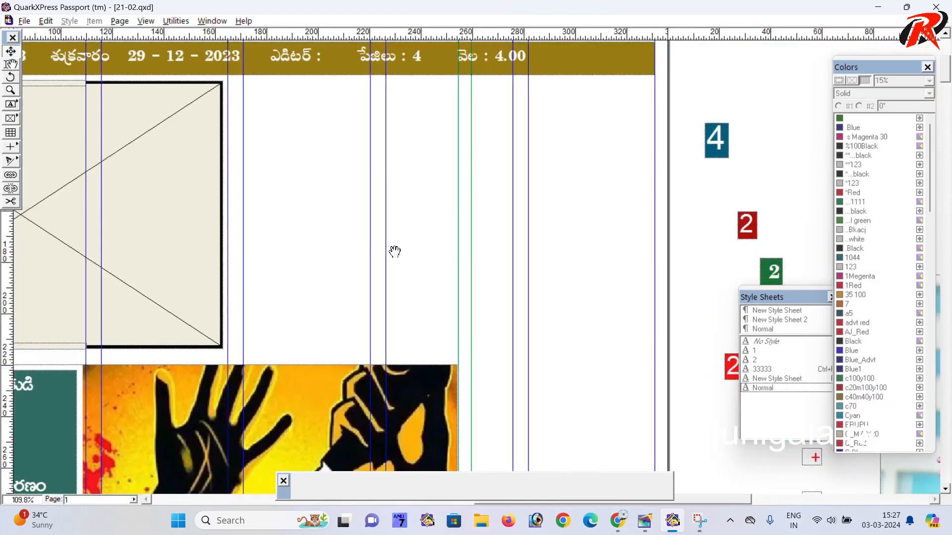
pyautogui.moveTo(331, 203)
pyautogui.mouseDown()
pyautogui.moveTo(397, 210)
pyautogui.moveTo(335, 222)
pyautogui.mouseUp()
pyautogui.moveTo(406, 270); pyautogui.dragTo(359, 153)
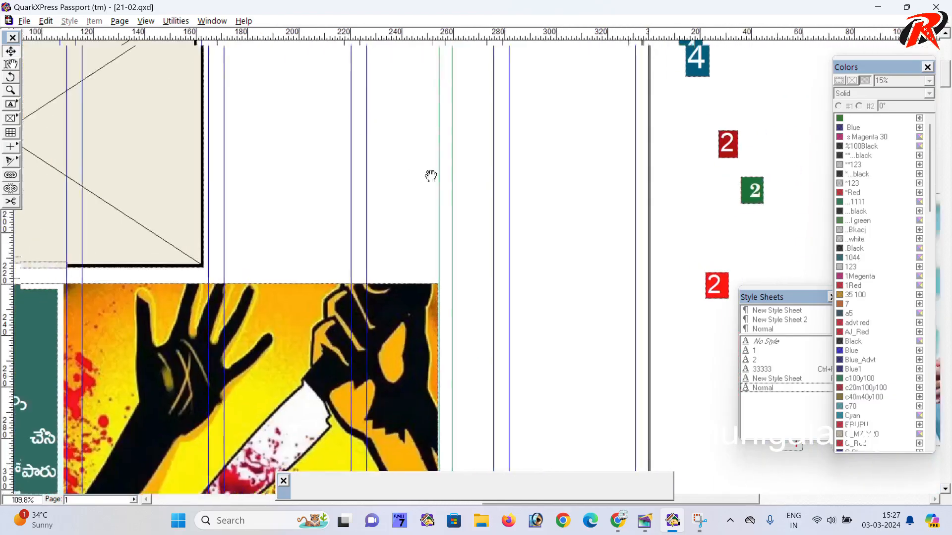
pyautogui.moveTo(431, 176); pyautogui.dragTo(412, 164)
pyautogui.moveTo(570, 327); pyautogui.dragTo(533, 46)
pyautogui.moveTo(476, 414); pyautogui.dragTo(594, 202)
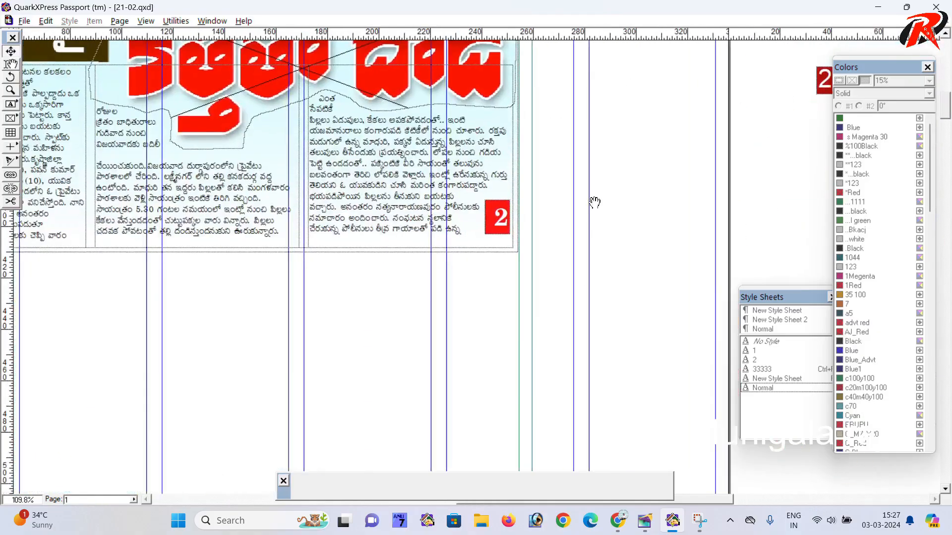
pyautogui.moveTo(431, 188); pyautogui.dragTo(591, 465)
pyautogui.moveTo(436, 77); pyautogui.dragTo(471, 467)
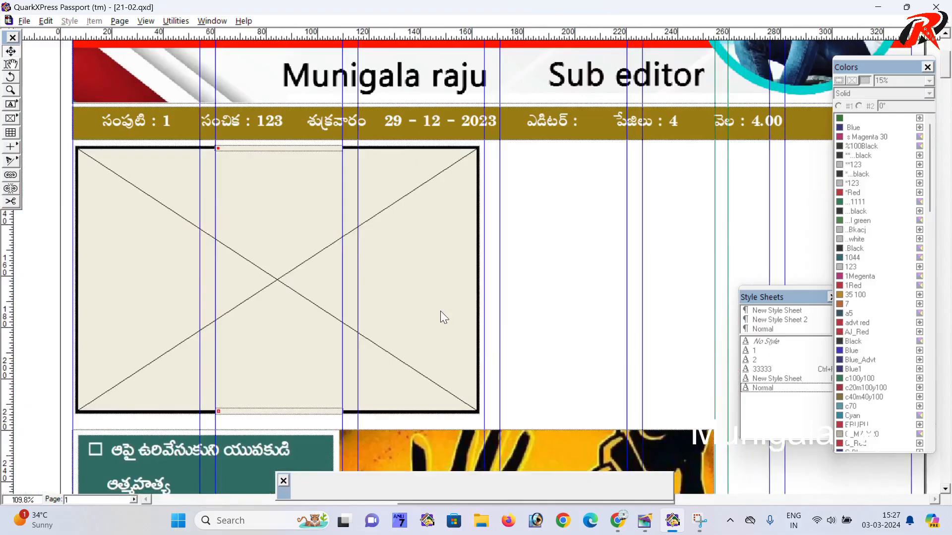
# Copy the headline line "తొలి రోజు ప్రశాంతంగా.." from the exam article's text box on the pasteboard
pyautogui.moveTo(416, 297); pyautogui.dragTo(714, 256)
pyautogui.moveTo(405, 262); pyautogui.dragTo(716, 213)
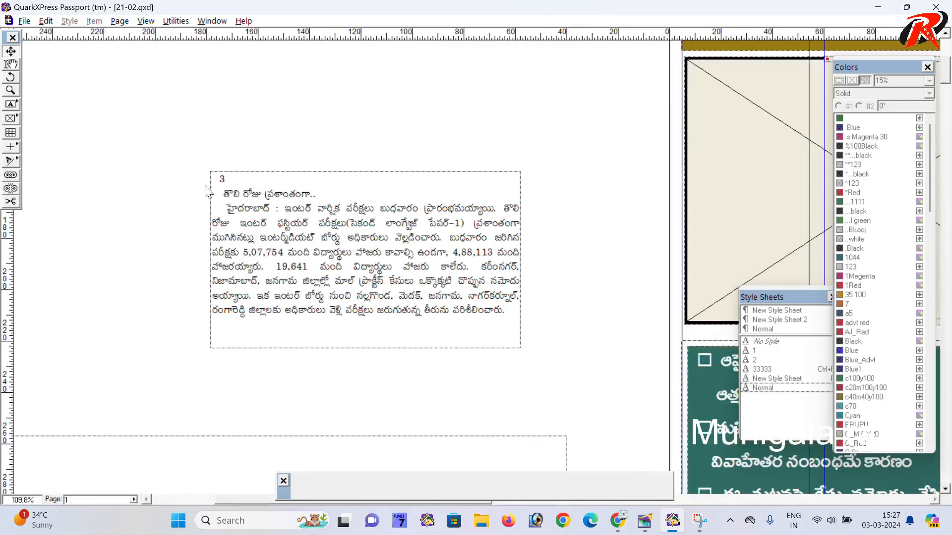
pyautogui.moveTo(328, 202); pyautogui.dragTo(198, 195)
pyautogui.hotkey('ctrl', 'c')
# Draw a text box about 148 mm wide and 30 mm high in the upper part of the framed box and paste the copied headline into it
pyautogui.moveTo(460, 240); pyautogui.dragTo(238, 271)
pyautogui.moveTo(584, 217); pyautogui.dragTo(352, 260)
pyautogui.click(9, 103)
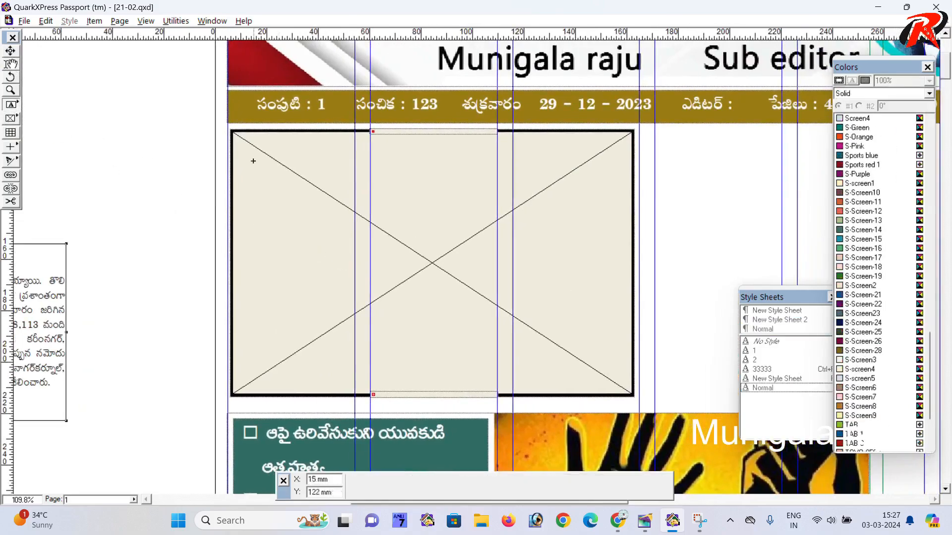
pyautogui.moveTo(243, 149); pyautogui.dragTo(624, 228)
pyautogui.hotkey('ctrl', 'v')
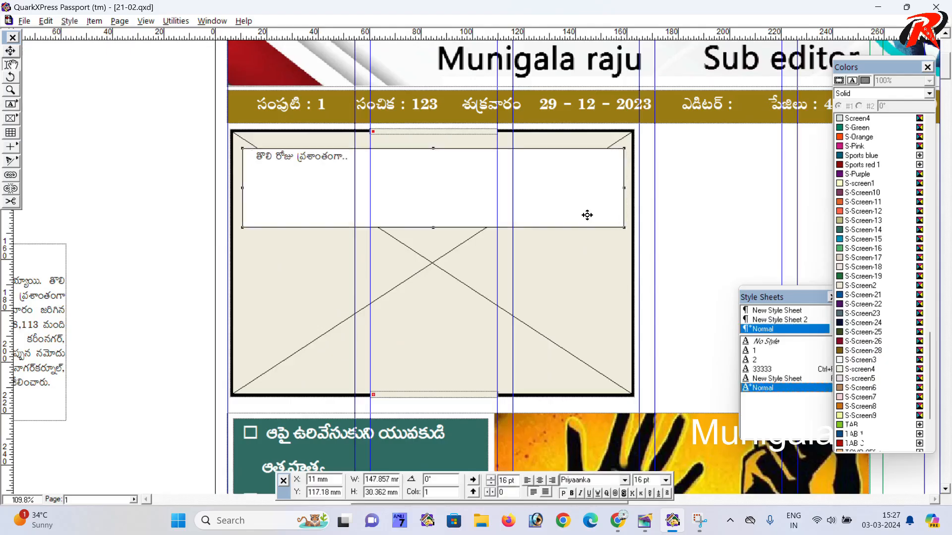
# Apply character style 1 to the pasted headline "తొలి రోజు ప్రశాంతంగా.." and enlarge it to 70 pt
pyautogui.hotkey('ctrl', 'a')
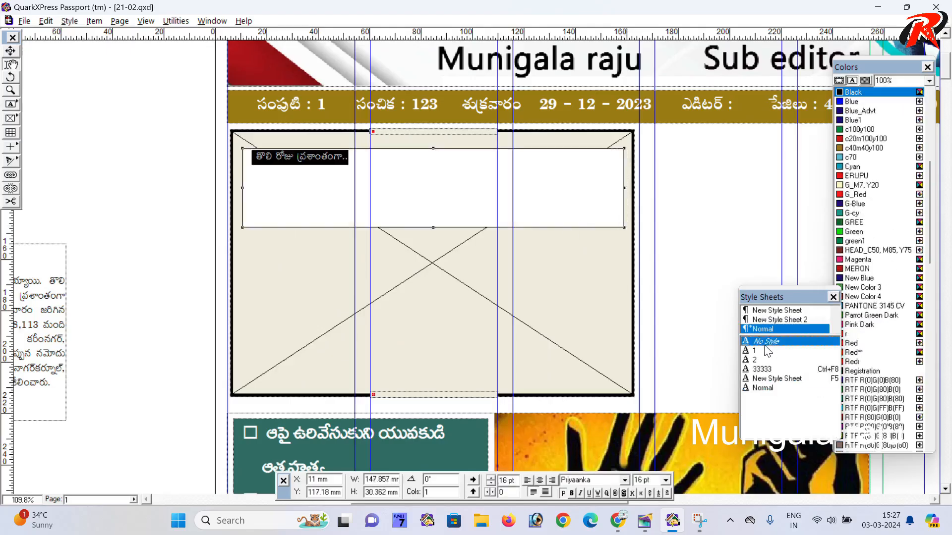
pyautogui.click(766, 351)
pyautogui.hotkey('ctrl', 'alt', 'shift', '.')
pyautogui.hotkey('ctrl', 'alt', 'shift', '.')
pyautogui.hotkey('ctrl', 'alt', 'shift', '.')
pyautogui.hotkey('ctrl', 'alt', 'shift', '.')
pyautogui.hotkey('ctrl', 'alt', 'shift', '.')
pyautogui.hotkey('ctrl', 'alt', 'shift', '.')
pyautogui.hotkey('ctrl', 'alt', 'shift', '.')
pyautogui.hotkey('ctrl', 'alt', 'shift', '.')
pyautogui.hotkey('ctrl', 'alt', 'shift', '.')
pyautogui.hotkey('ctrl', 'alt', 'shift', '.')
pyautogui.hotkey('ctrl', 'alt', 'shift', '.')
pyautogui.hotkey('ctrl', 'alt', 'shift', '.')
pyautogui.hotkey('ctrl', 'alt', 'shift', '.')
pyautogui.hotkey('ctrl', 'alt', 'shift', '.')
pyautogui.hotkey('ctrl', 'alt', 'shift', '.')
pyautogui.hotkey('ctrl', 'alt', 'shift', '.')
pyautogui.hotkey('ctrl', 'alt', 'shift', '.')
pyautogui.hotkey('ctrl', 'alt', 'shift', '.')
pyautogui.hotkey('ctrl', 'alt', 'shift', '.')
pyautogui.hotkey('ctrl', 'alt', 'shift', '.')
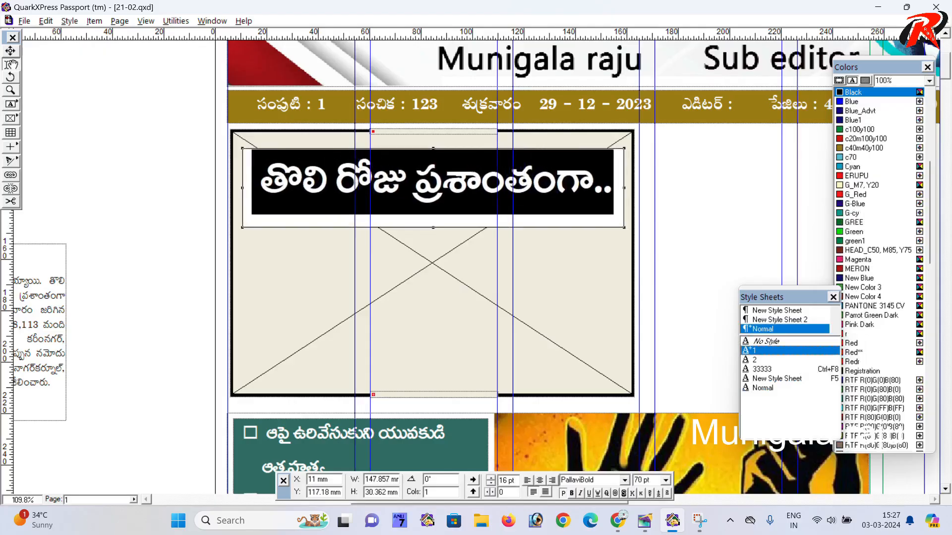
# Shorten the headline's text box to about 27 mm high and set its background color to None
pyautogui.moveTo(439, 228); pyautogui.dragTo(438, 219)
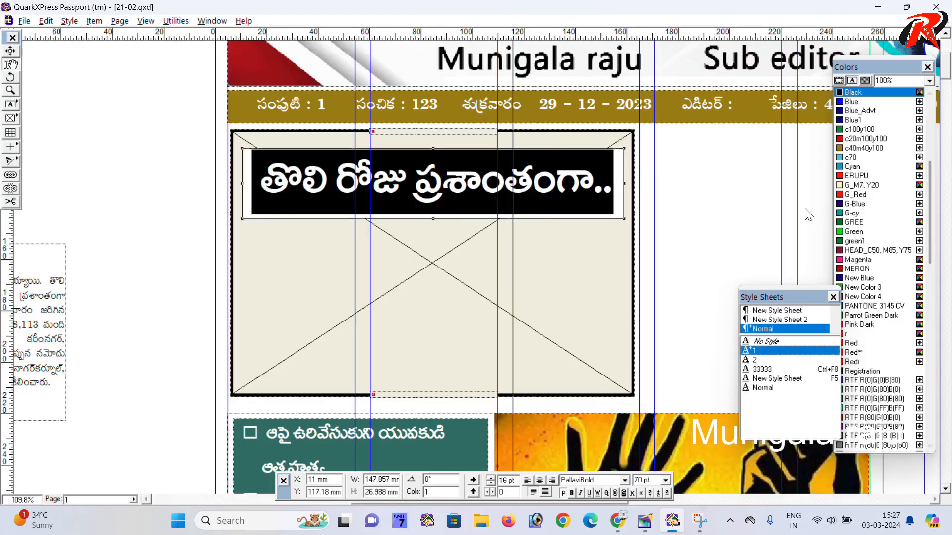
pyautogui.moveTo(931, 189); pyautogui.dragTo(925, 114)
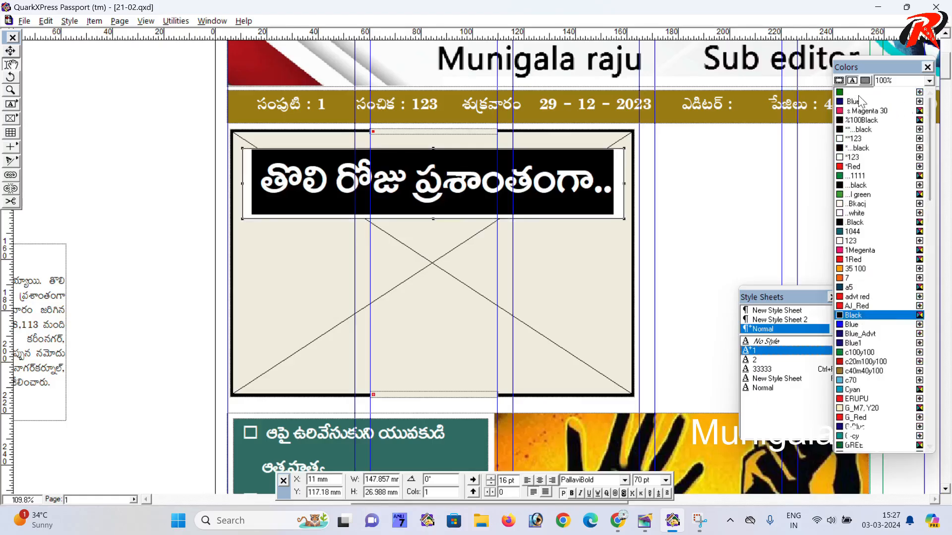
pyautogui.click(10, 51)
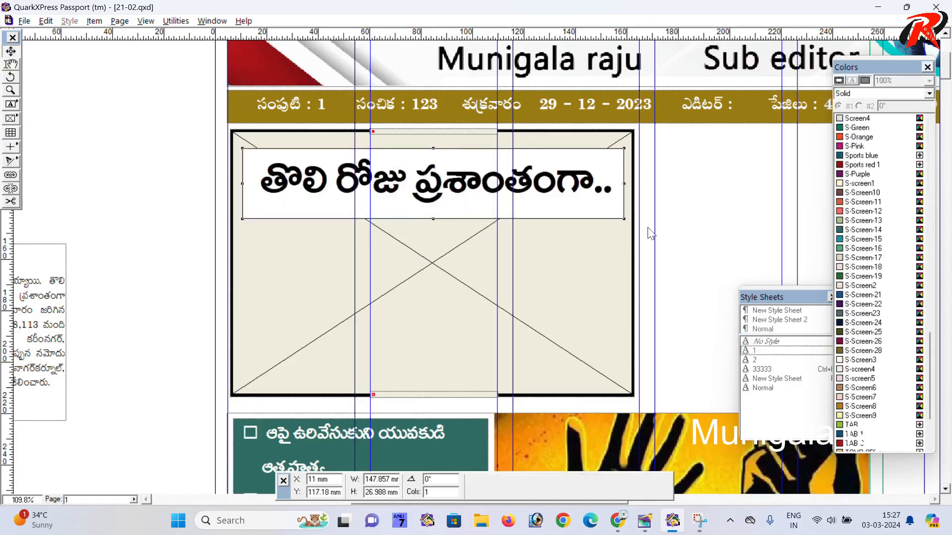
pyautogui.moveTo(930, 377); pyautogui.dragTo(931, 151)
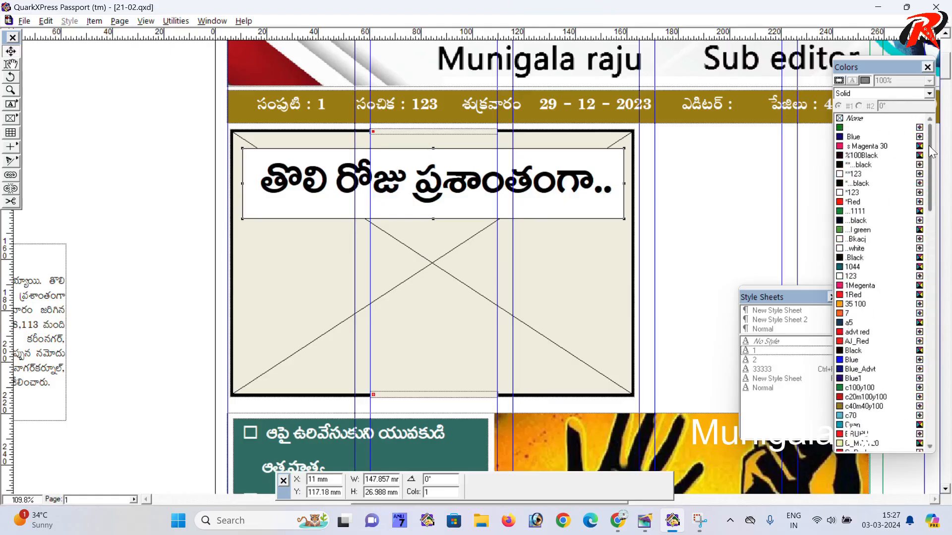
pyautogui.click(839, 119)
# Nudge the headline box up to about Y 112 mm, just inside the frame's top edge, and deselect it
pyautogui.press('Up')
pyautogui.press('Up')
pyautogui.press('Up')
pyautogui.press('Up')
pyautogui.press('Up')
pyautogui.press('Up')
pyautogui.press('Up')
pyautogui.press('Up')
pyautogui.press('Up')
pyautogui.press('Up')
pyautogui.press('Up')
pyautogui.press('Up')
pyautogui.press('Up')
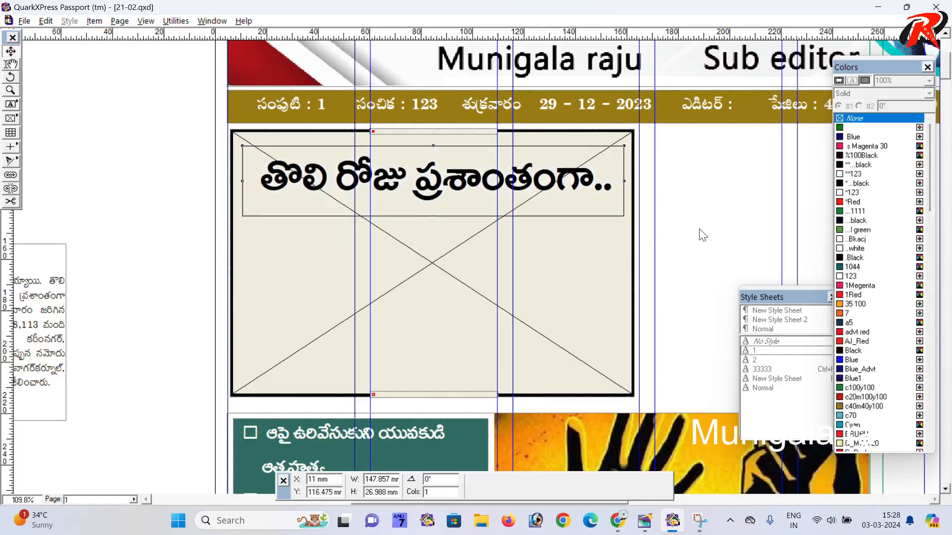
pyautogui.press('Up')
pyautogui.press('Up')
pyautogui.press('Up')
pyautogui.press('Up')
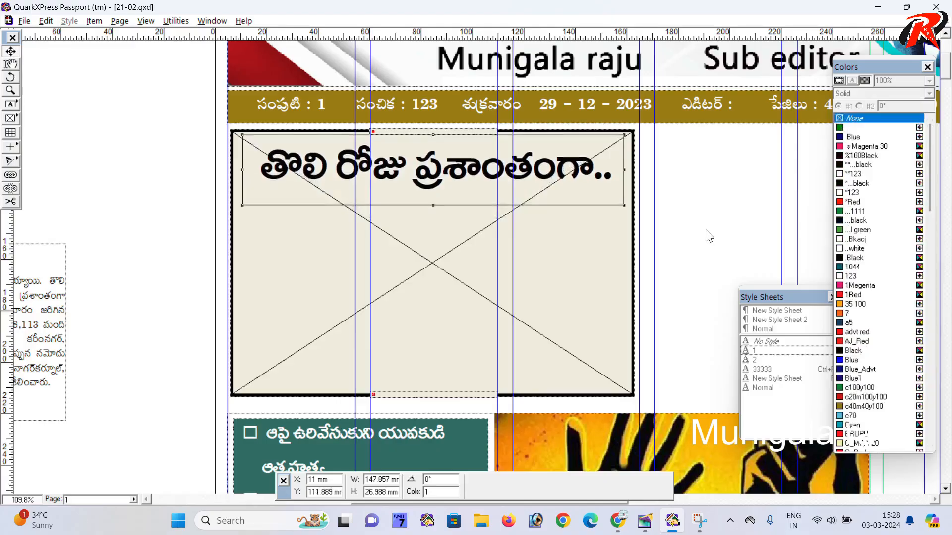
pyautogui.click(715, 257)
# Draw a text box about 150 mm wide and 70 mm high below the headline, inside the frame
pyautogui.scroll(-3, 714, 257)
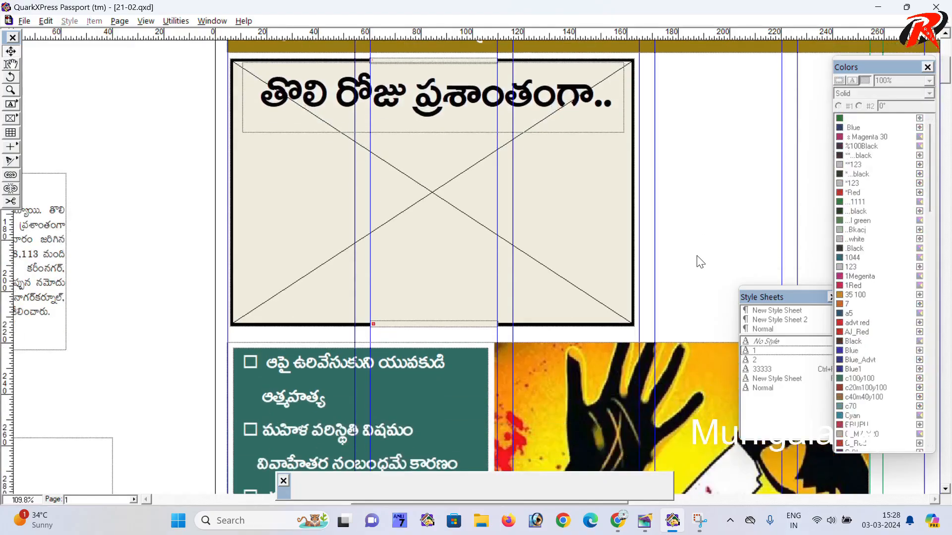
pyautogui.click(10, 104)
pyautogui.hscroll(-10, 41, 149)
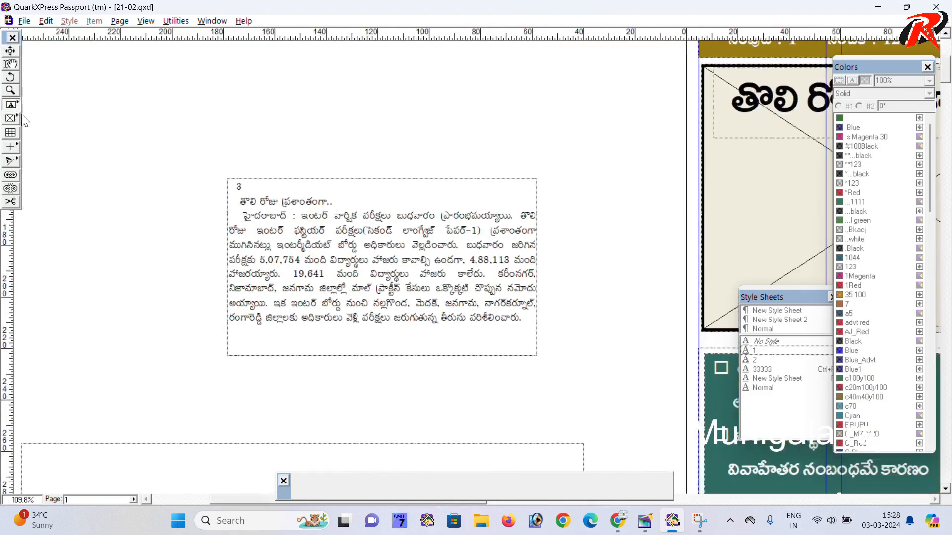
pyautogui.hscroll(10, 272, 151)
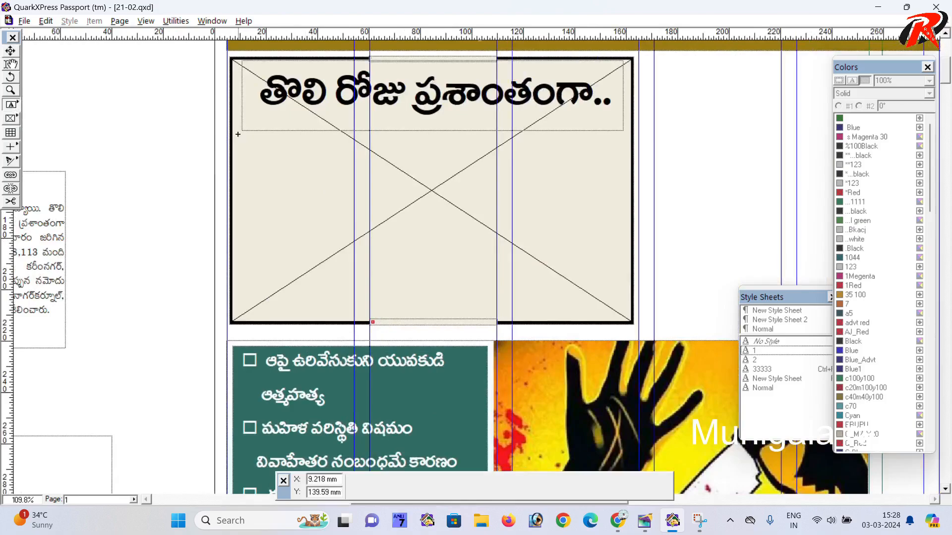
pyautogui.moveTo(240, 135); pyautogui.dragTo(624, 316)
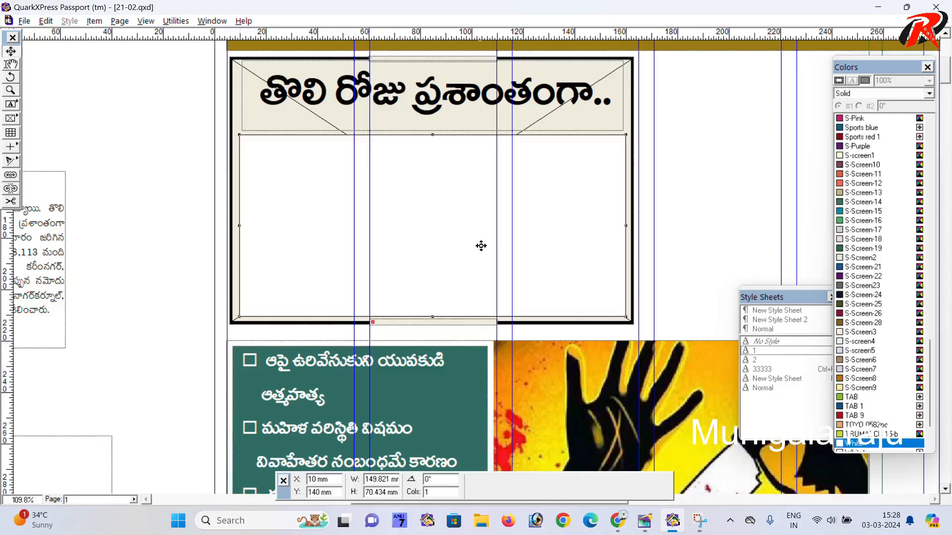
# Copy the exam article's body text from the pasteboard, without its number and headline, and paste it into the new text box
pyautogui.hscroll(-10, 533, 230)
pyautogui.click(419, 275)
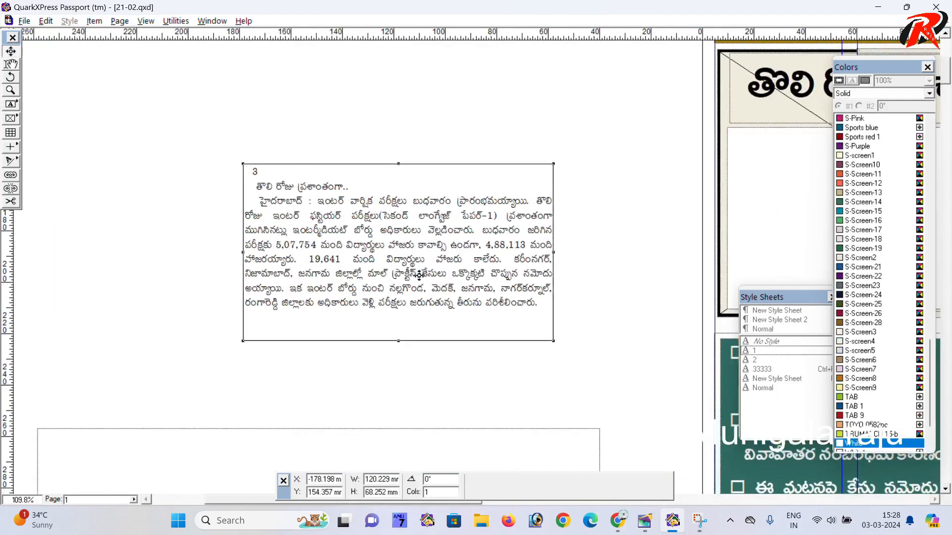
pyautogui.click(11, 64)
pyautogui.click(333, 243)
pyautogui.moveTo(539, 304); pyautogui.dragTo(240, 205)
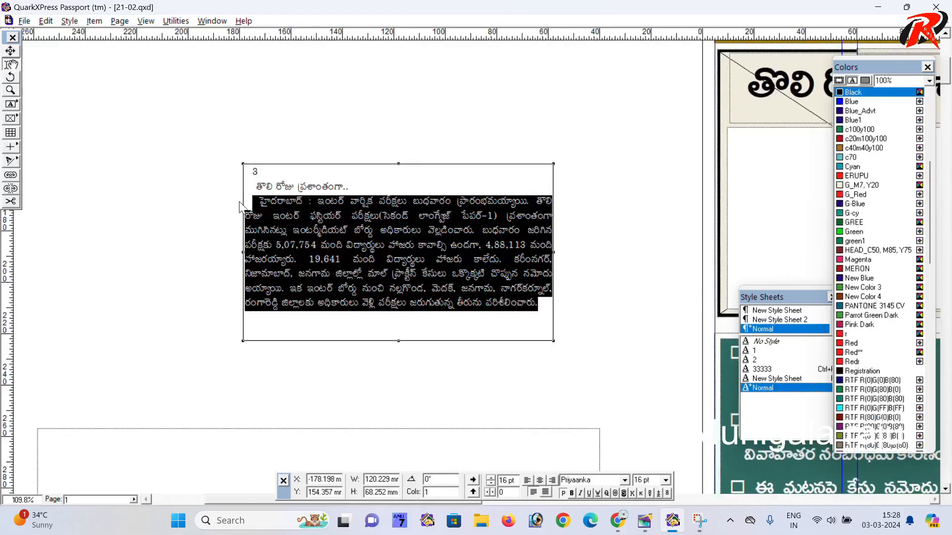
pyautogui.hscroll(10, 411, 239)
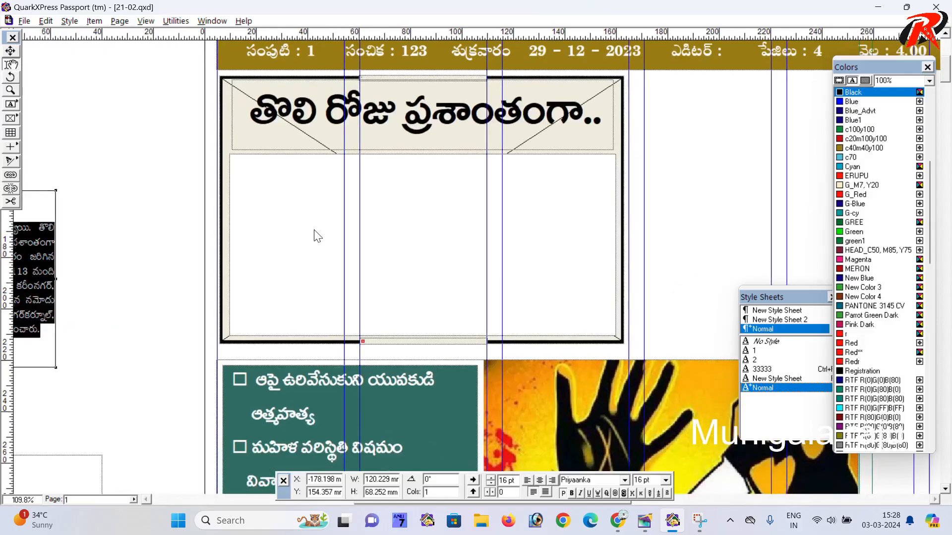
pyautogui.click(320, 218)
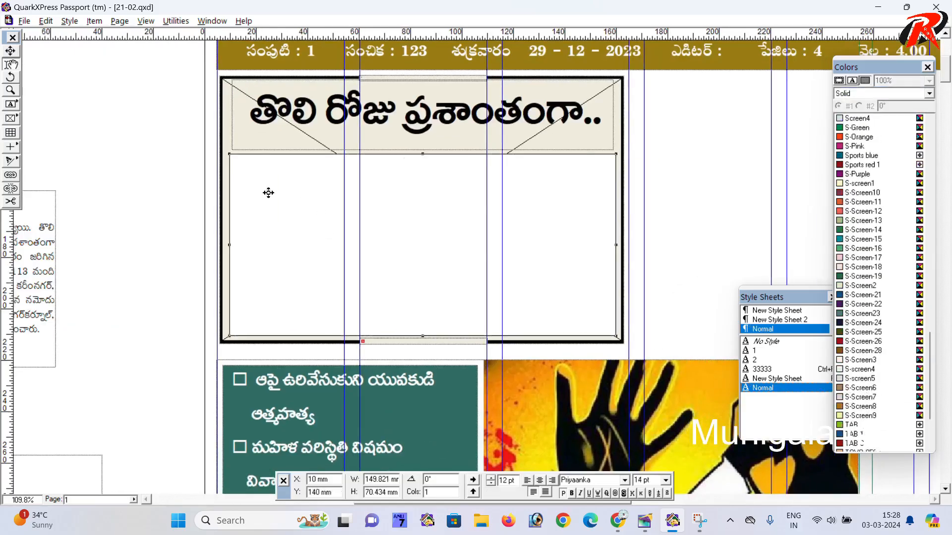
pyautogui.hotkey('ctrl', 'v')
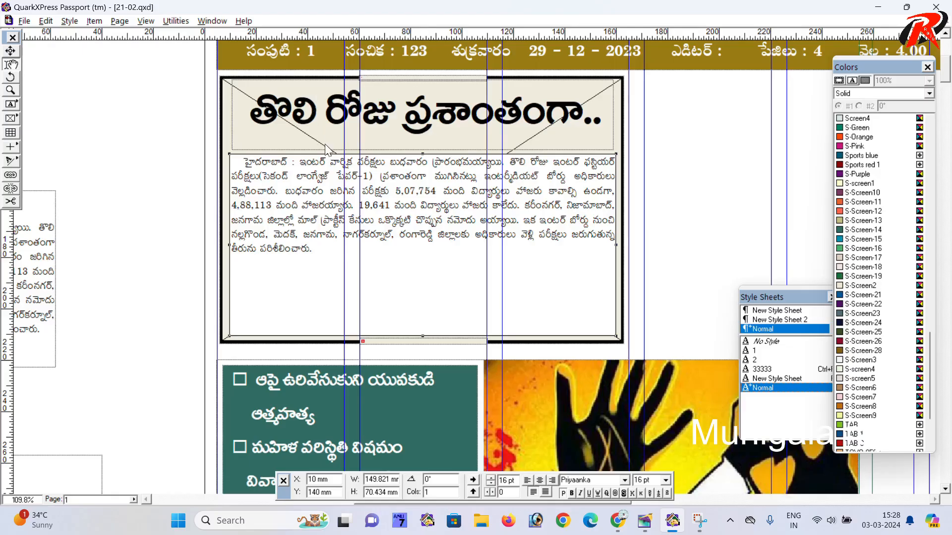
# Color the dateline "హైదరాబాద్ :" Red and set the body text box's background to None
pyautogui.moveTo(294, 164); pyautogui.dragTo(234, 163)
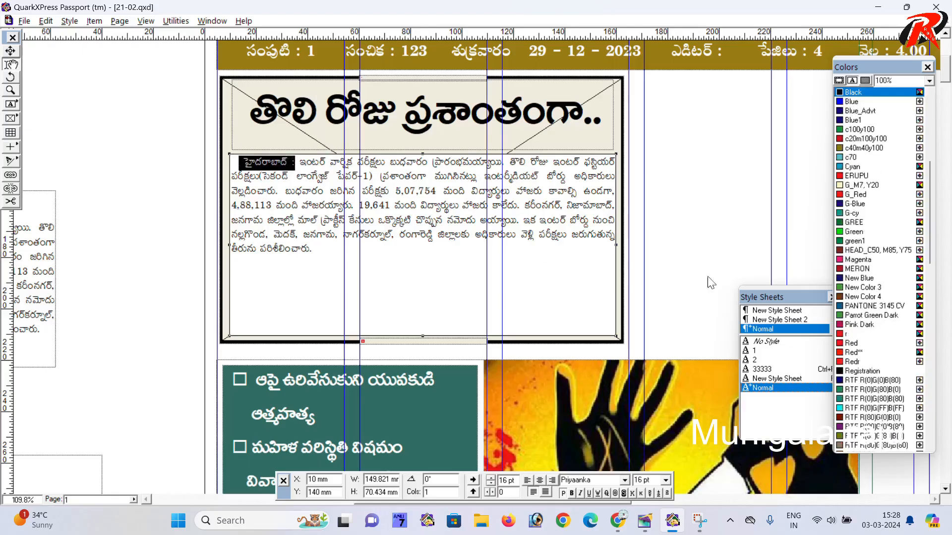
pyautogui.click(837, 345)
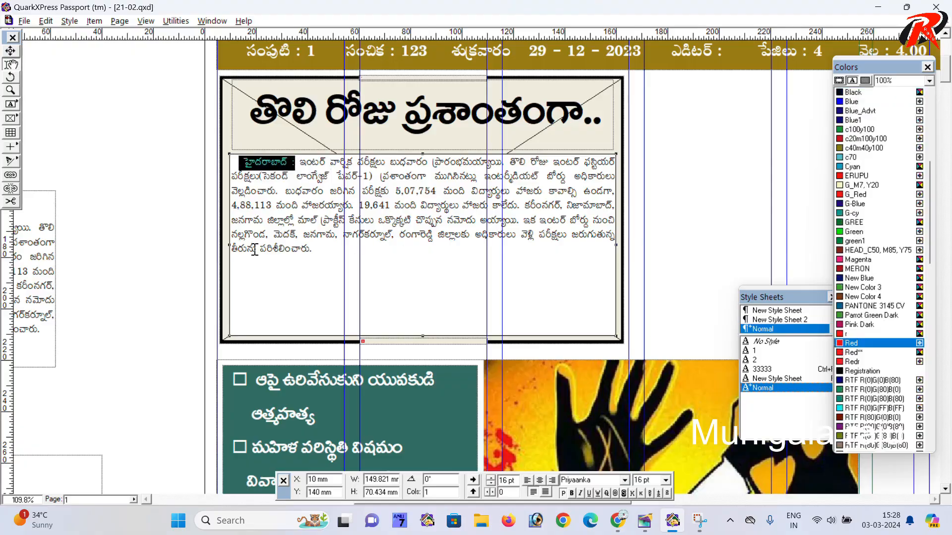
pyautogui.click(11, 50)
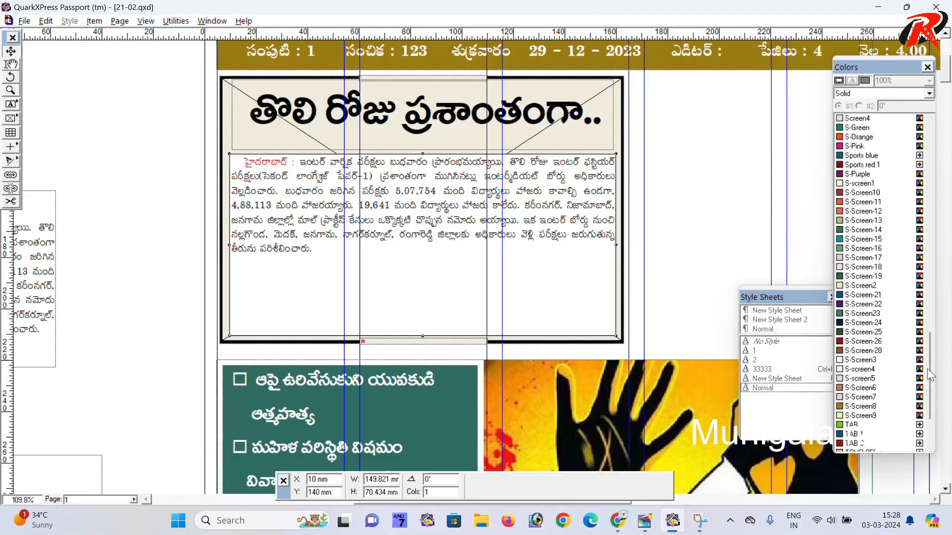
pyautogui.moveTo(930, 376); pyautogui.dragTo(930, 169)
pyautogui.click(865, 119)
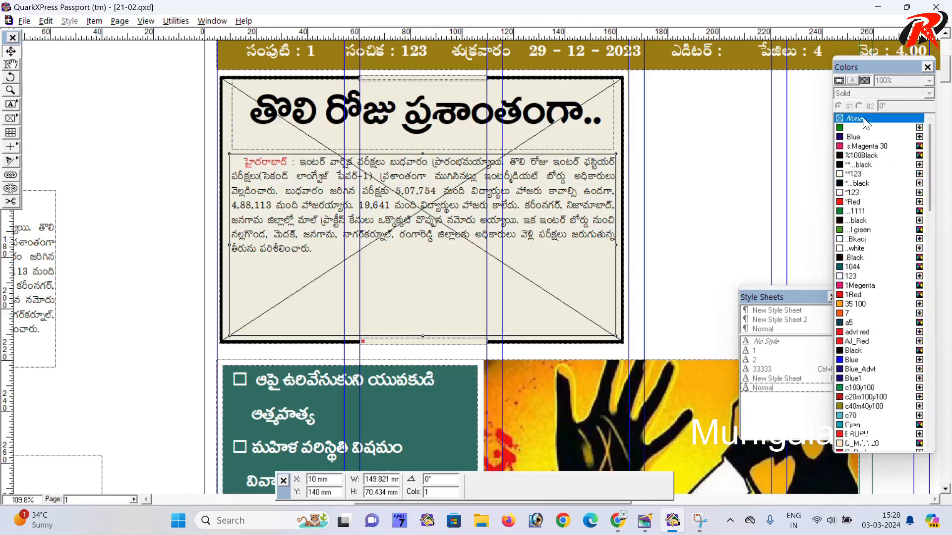
# Draw a picture box about 78 mm wide and 51 mm high over the upper right part of the body text
pyautogui.click(11, 119)
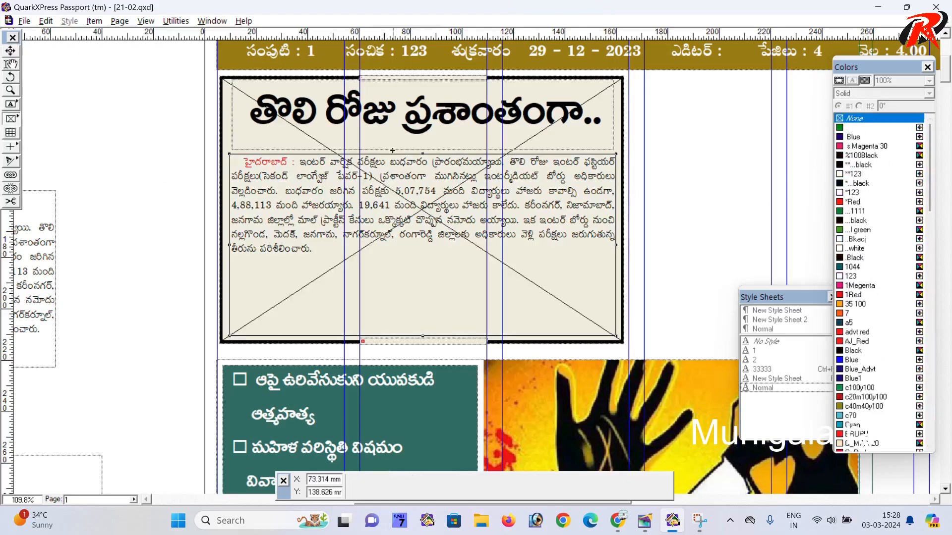
pyautogui.moveTo(414, 152)
pyautogui.mouseDown()
pyautogui.moveTo(585, 277)
pyautogui.moveTo(615, 273)
pyautogui.mouseUp()
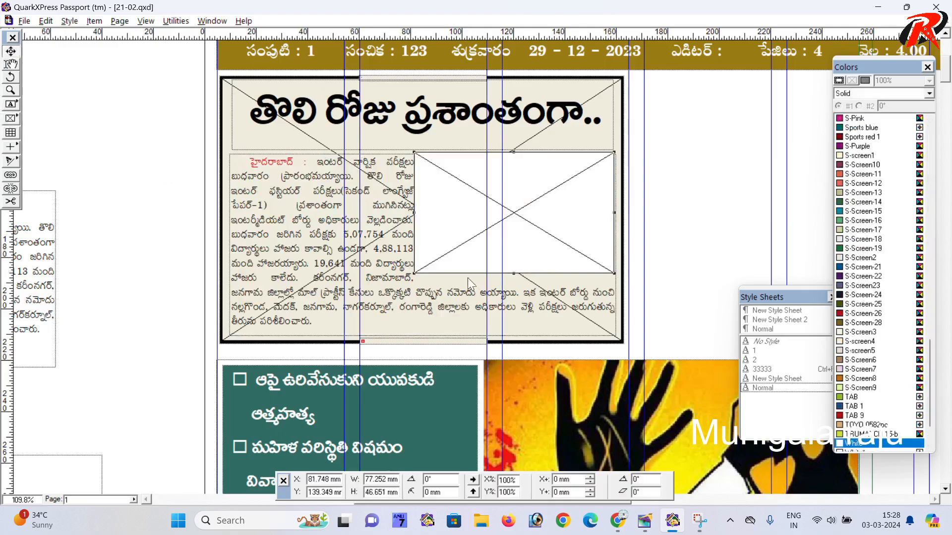
pyautogui.moveTo(420, 274); pyautogui.dragTo(416, 283)
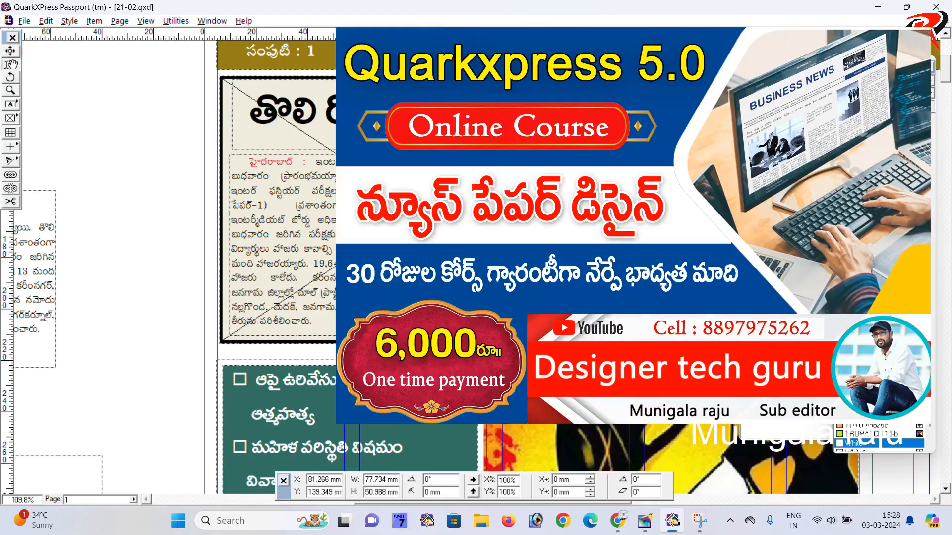
# Left-align all of the exam article's body text
pyautogui.doubleClick(271, 162)
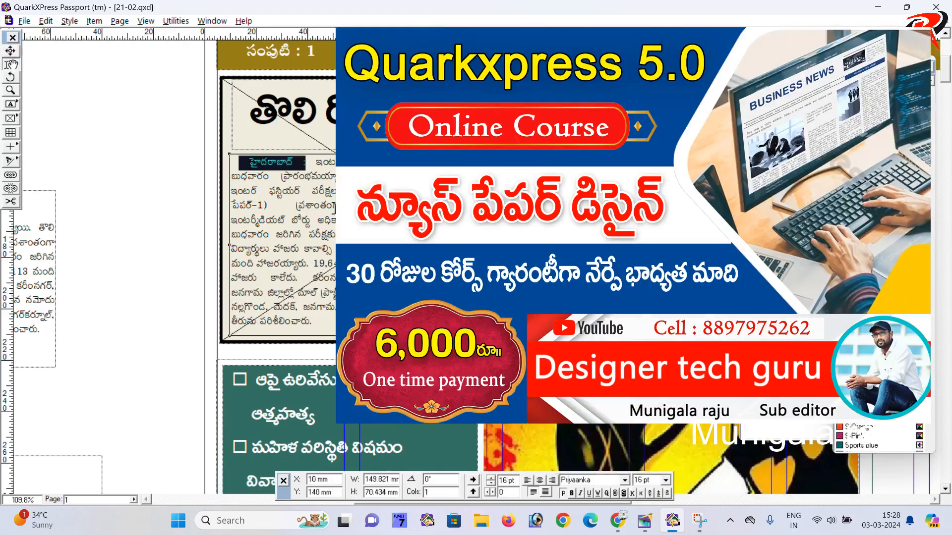
pyautogui.hotkey('ctrl', 'a')
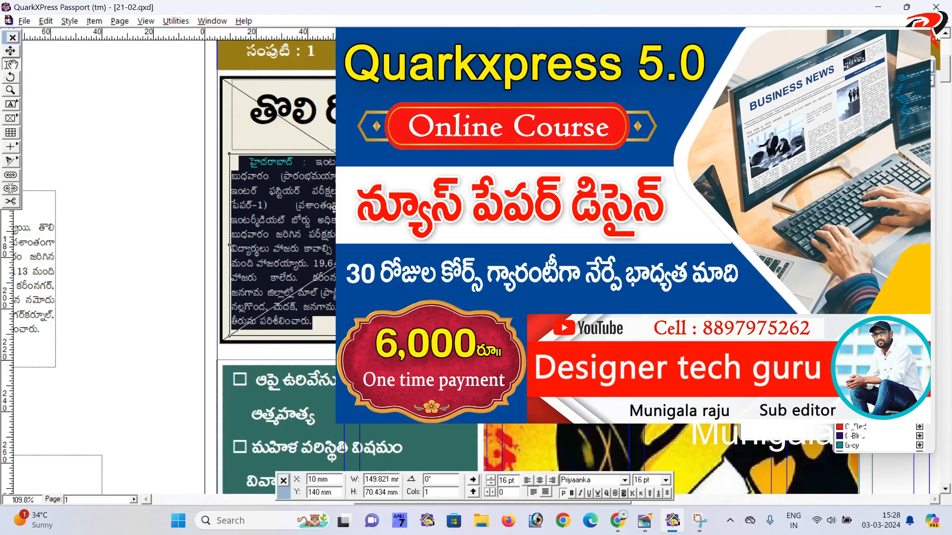
pyautogui.hotkey('ctrl', 'shift', 'l')
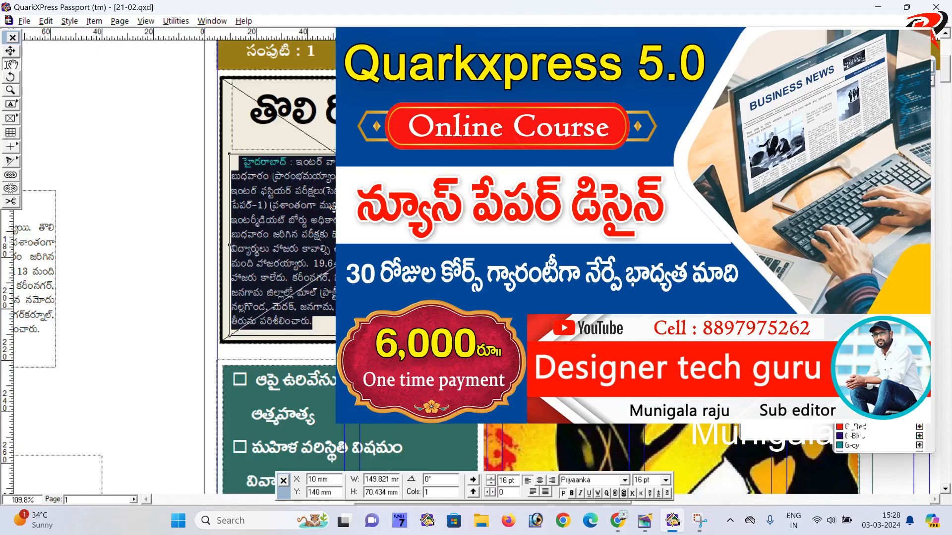
pyautogui.click(10, 51)
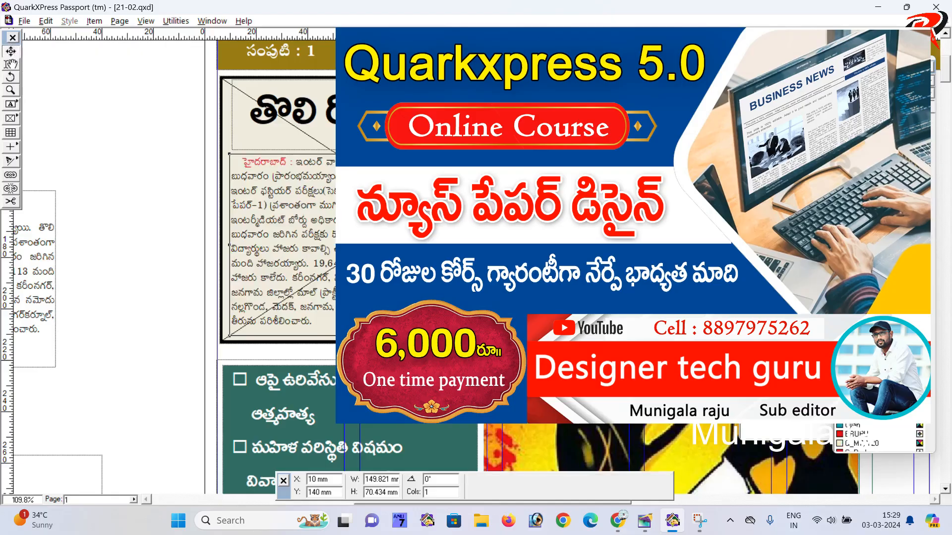
pyautogui.moveTo(584, 233); pyautogui.dragTo(461, 301)
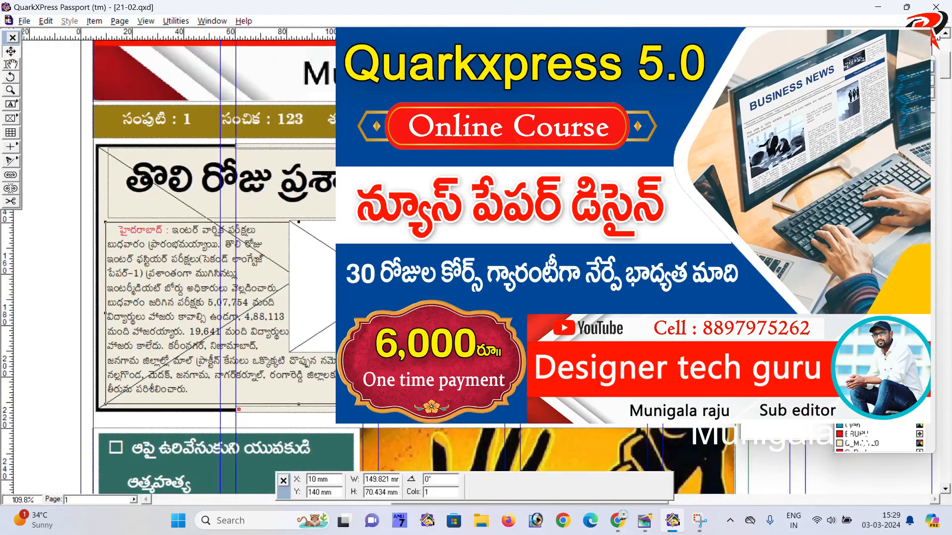
pyautogui.moveTo(782, 339); pyautogui.dragTo(686, 235)
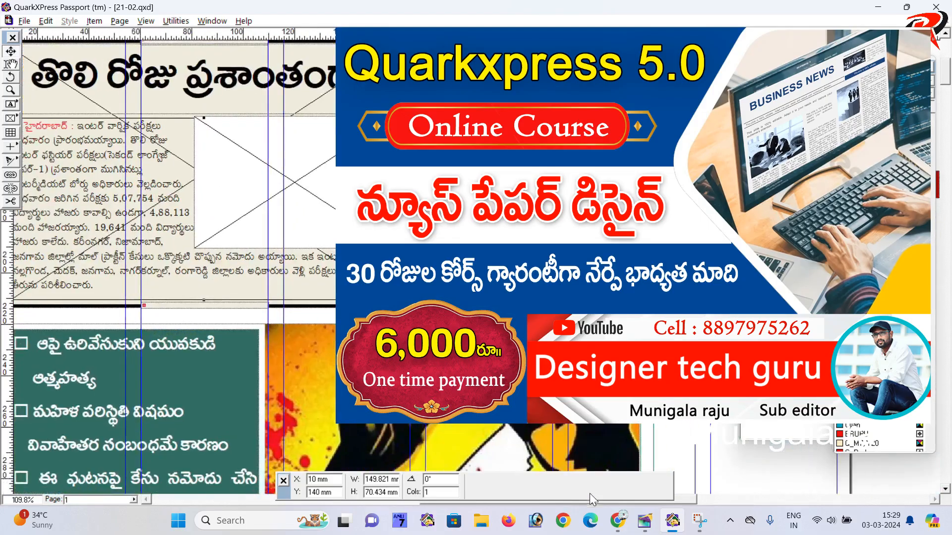
# Switch to Chrome and search Google for "student exam" images in a new tab
pyautogui.click(616, 521)
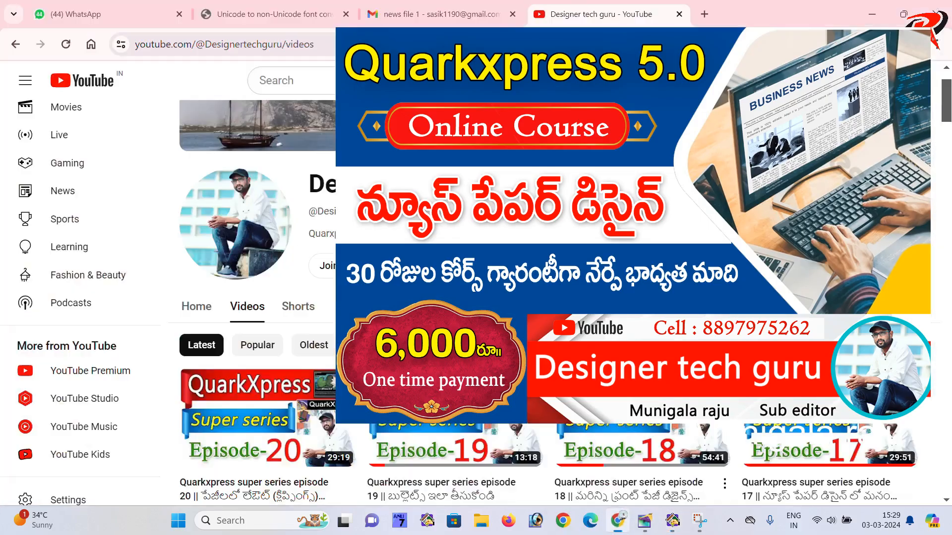
pyautogui.click(704, 15)
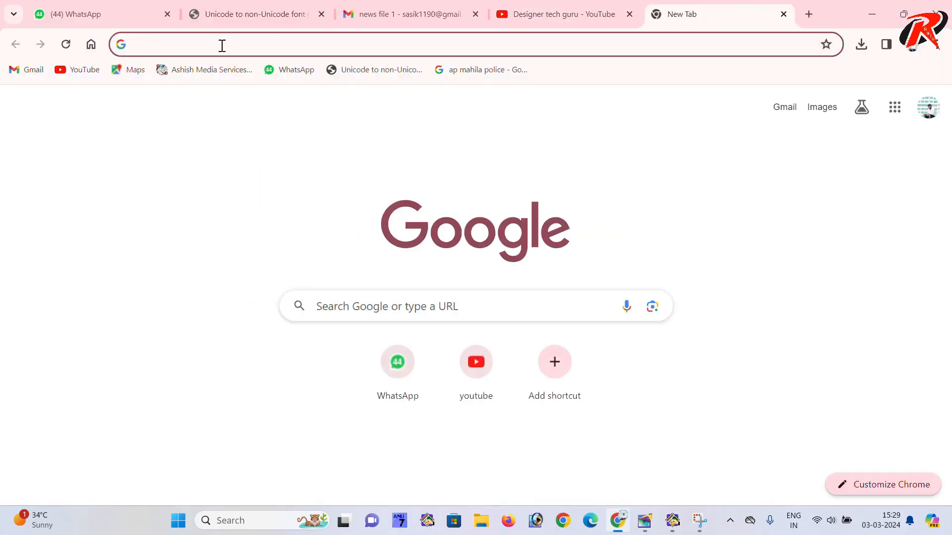
pyautogui.write('st')
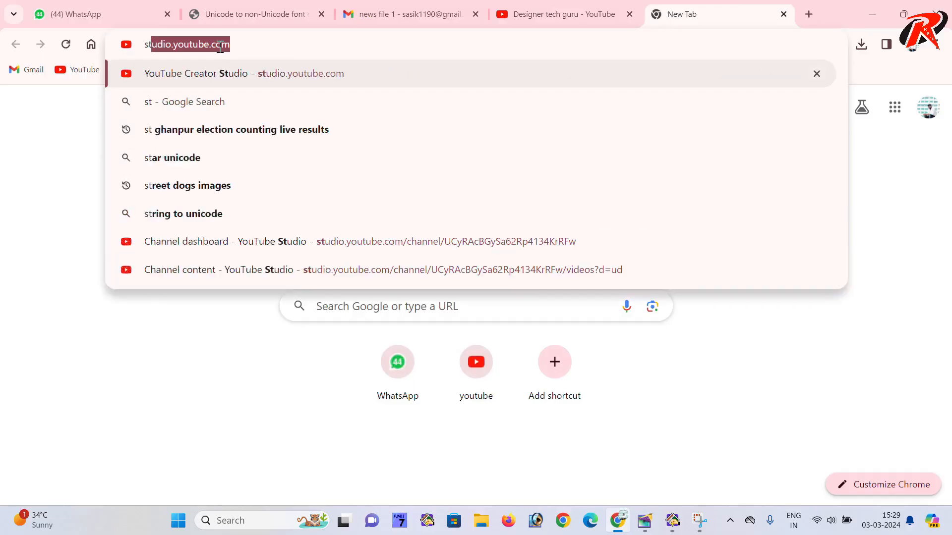
pyautogui.write('udent e')
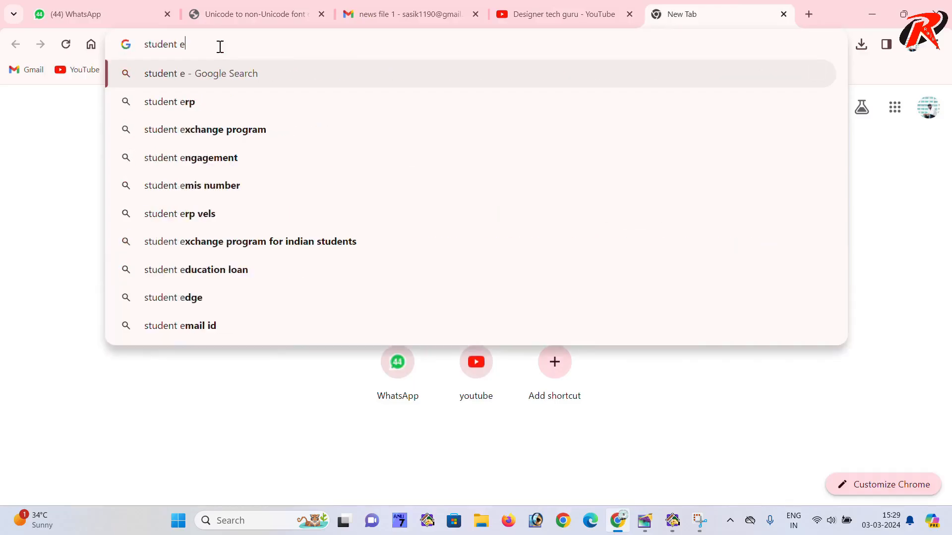
pyautogui.write('xa')
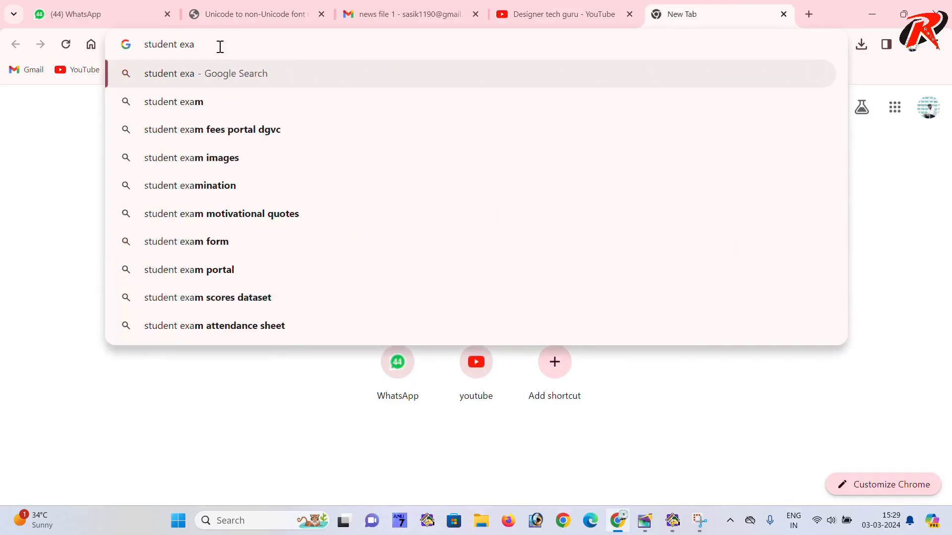
pyautogui.write('m')
pyautogui.press('Return')
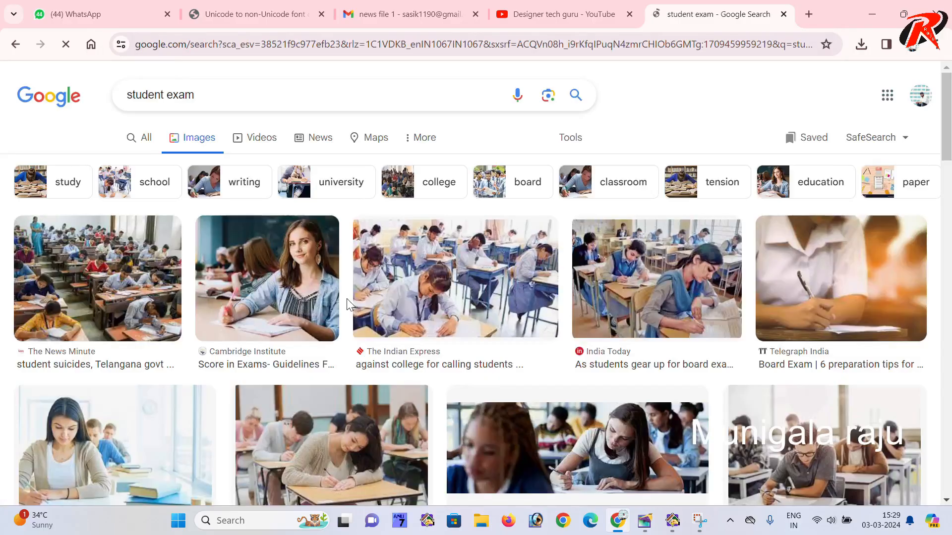
# Browse the "student exam" image results for a photo of students writing an exam in a classroom
pyautogui.scroll(-1, 370, 339)
pyautogui.scroll(-2, 371, 338)
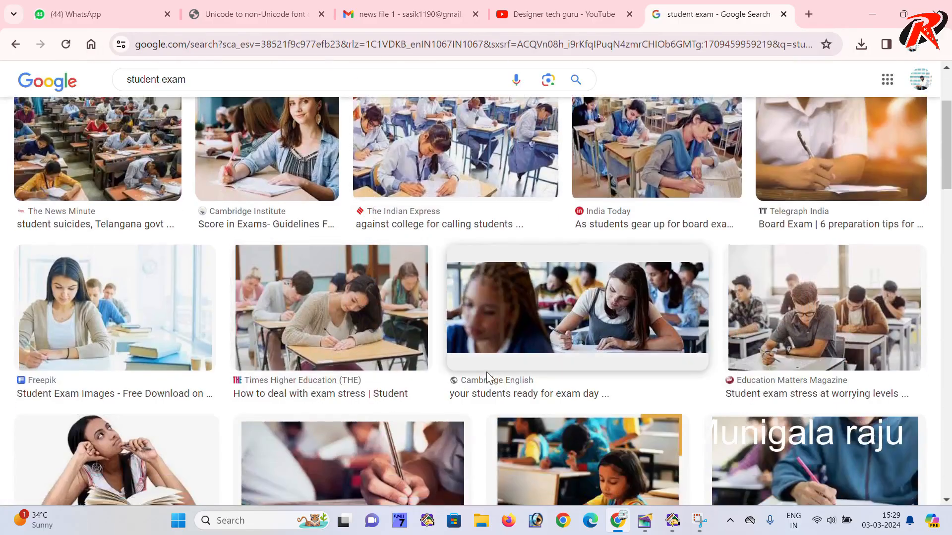
pyautogui.scroll(-5, 486, 378)
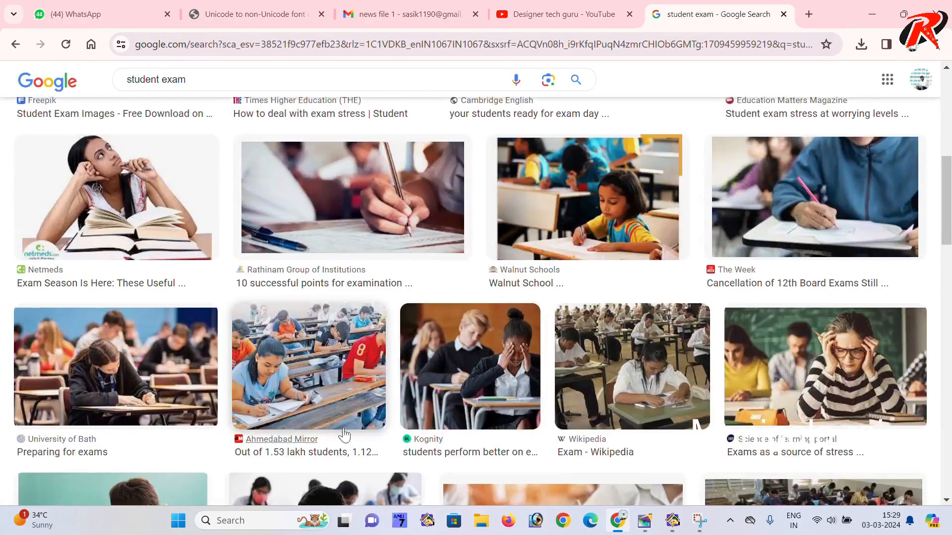
pyautogui.scroll(-1, 315, 412)
pyautogui.scroll(-4, 315, 392)
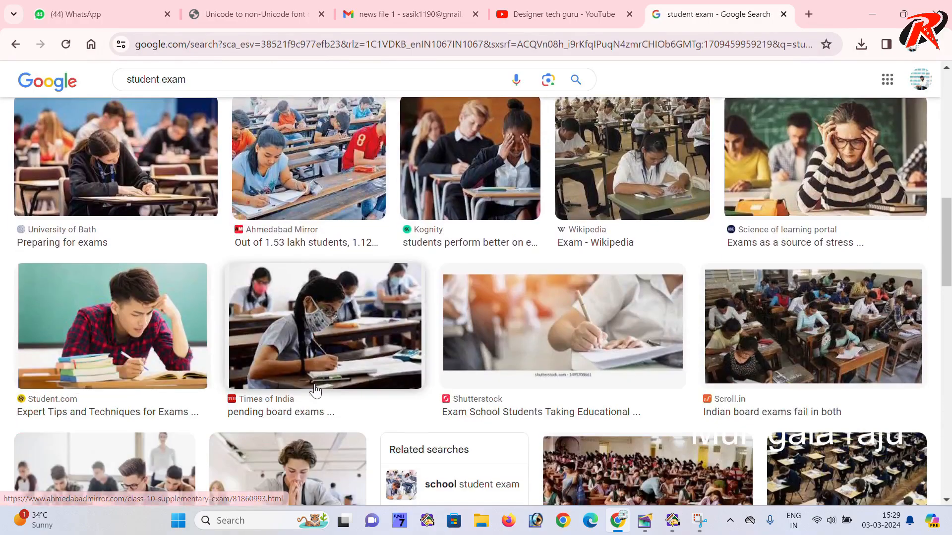
pyautogui.scroll(-2, 315, 391)
pyautogui.scroll(-7, 315, 392)
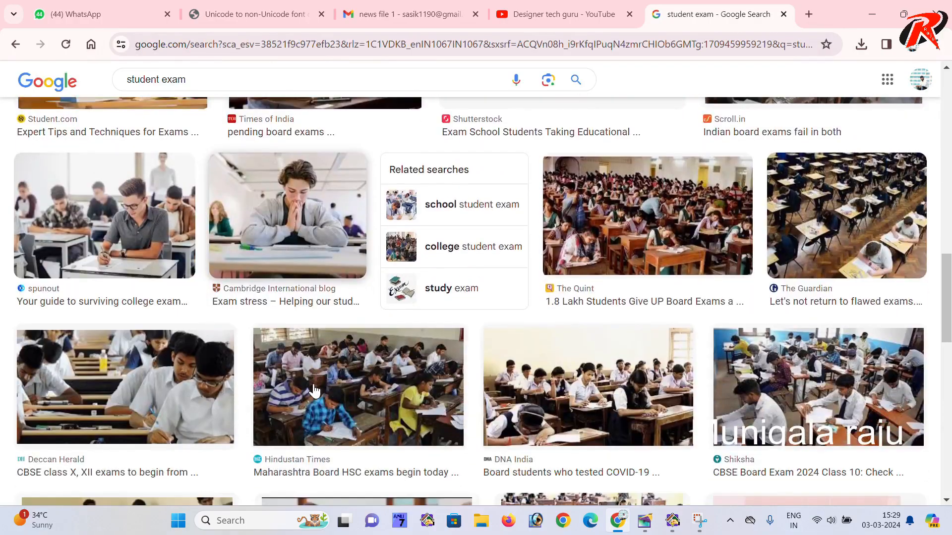
pyautogui.scroll(-4, 315, 391)
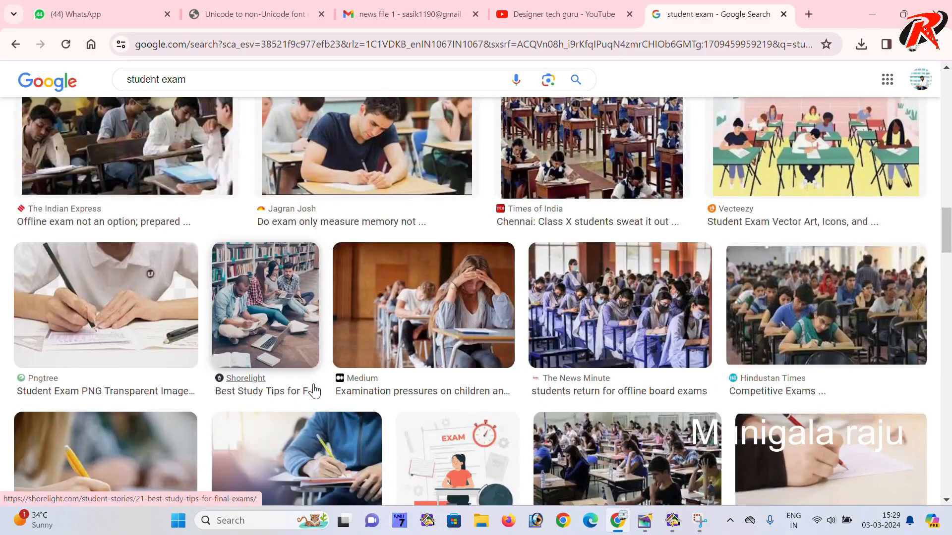
pyautogui.scroll(-3, 452, 397)
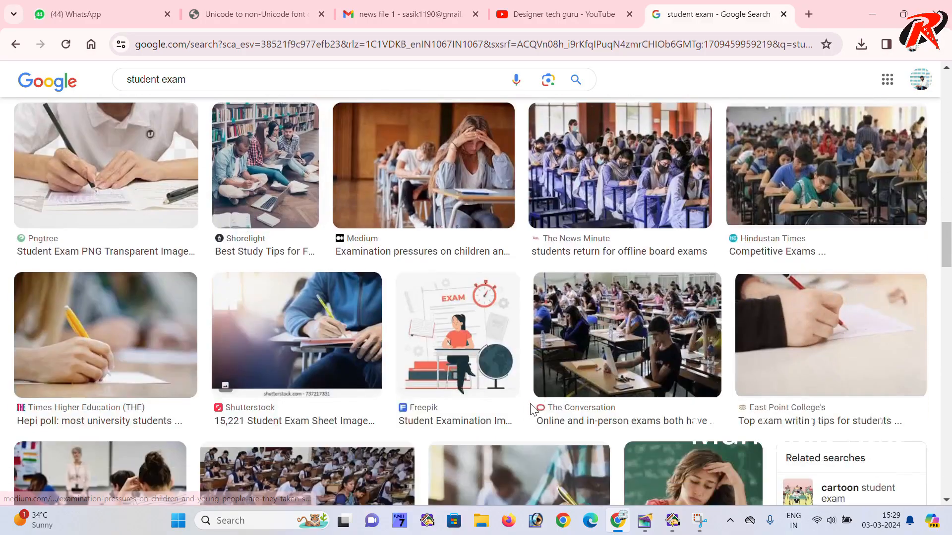
pyautogui.scroll(-3, 513, 339)
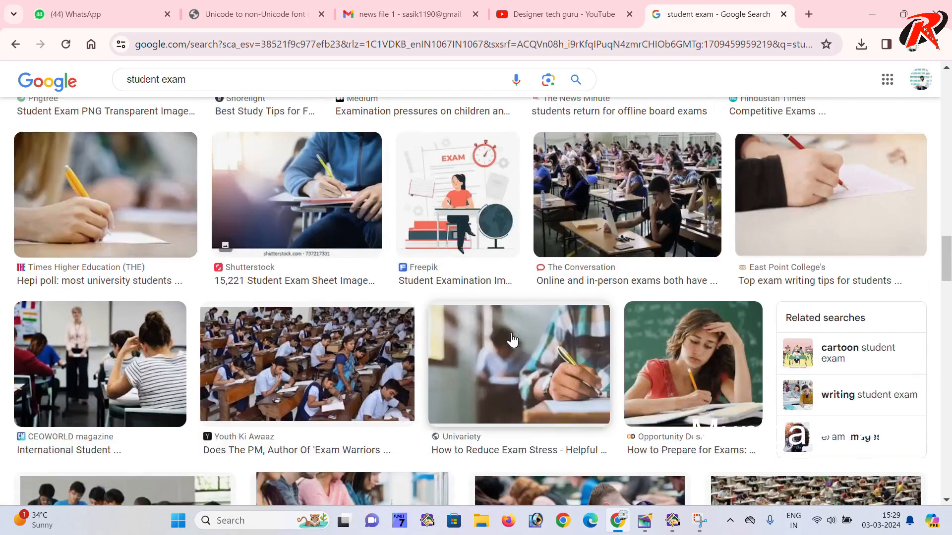
pyautogui.scroll(3, 543, 381)
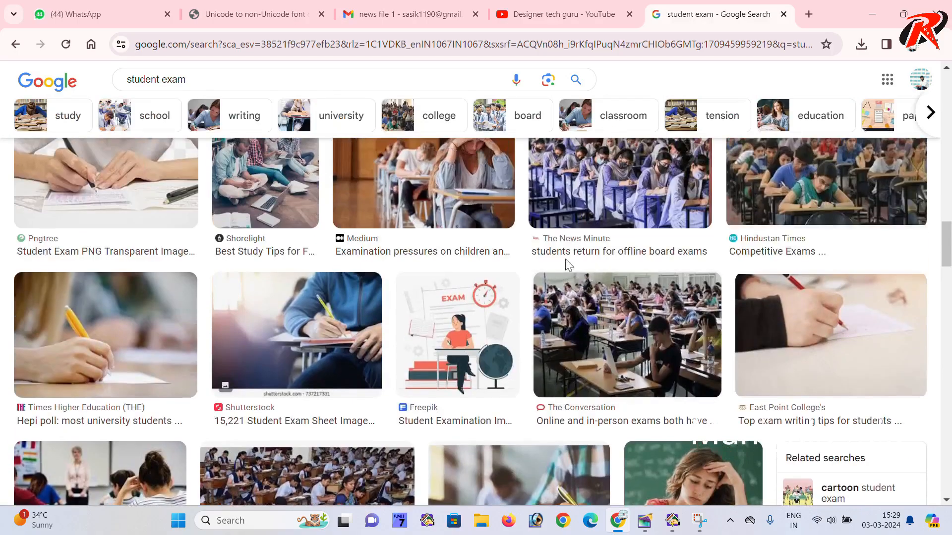
# Open the News Minute board exam result, choose the related India Today classroom exam photo and copy that image
pyautogui.click(599, 188)
pyautogui.scroll(-3, 676, 404)
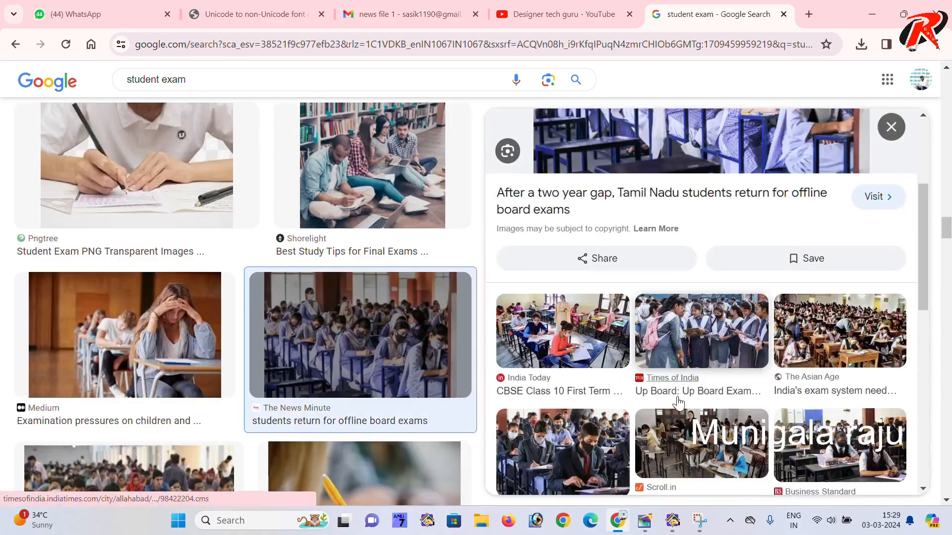
pyautogui.click(565, 332)
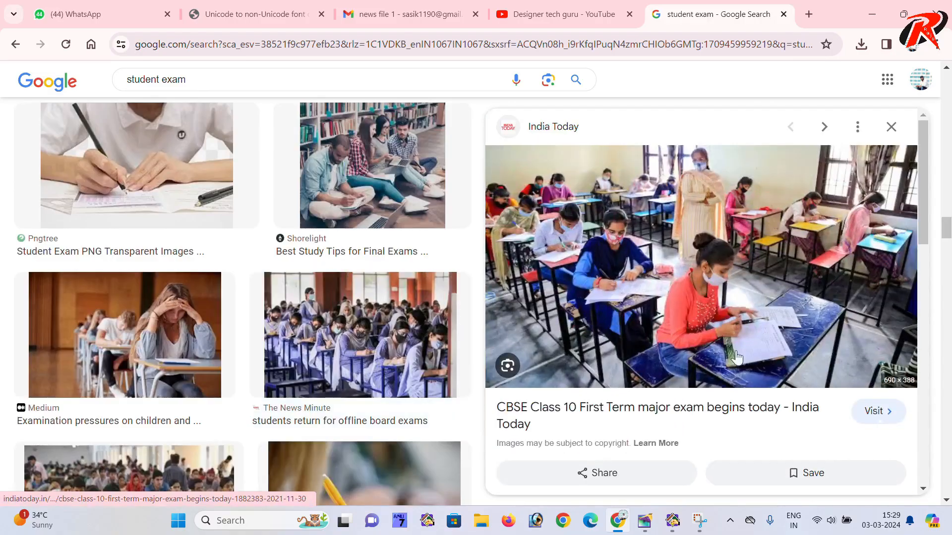
pyautogui.rightClick(686, 309)
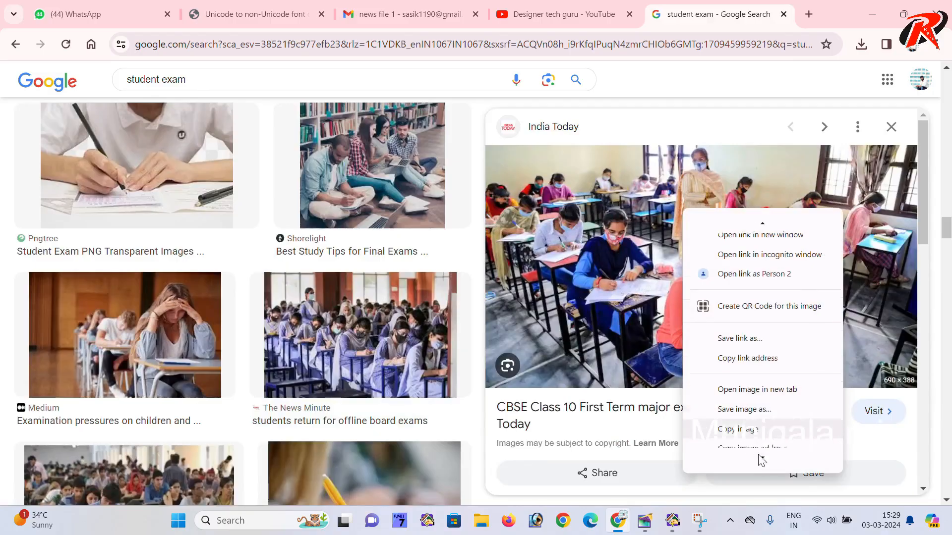
pyautogui.click(748, 387)
# Return to QuarkXPress, paste the copied exam photo into the article's empty picture box and shift the photo up and left inside it
pyautogui.click(672, 520)
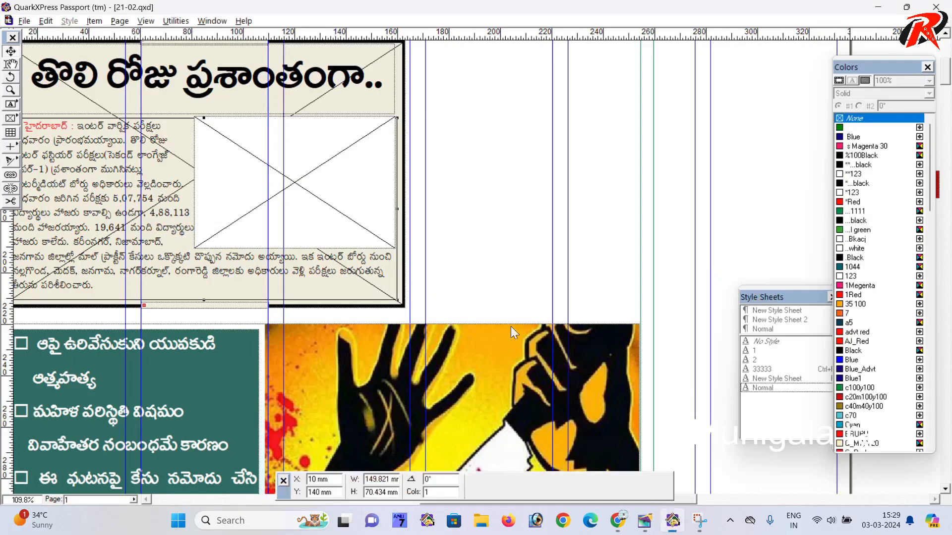
pyautogui.click(332, 172)
pyautogui.hotkey('ctrl', 'v')
pyautogui.moveTo(332, 176); pyautogui.dragTo(337, 140)
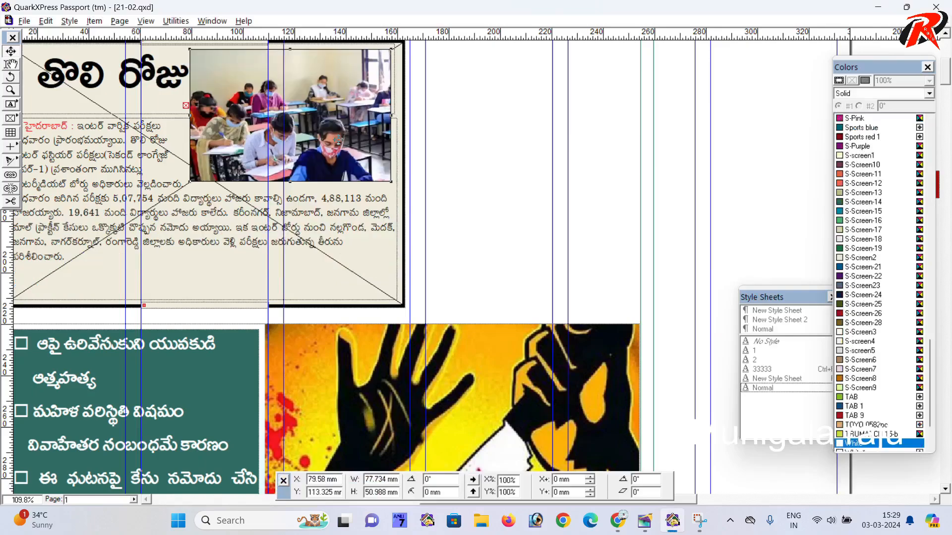
pyautogui.moveTo(332, 198)
pyautogui.mouseDown()
pyautogui.moveTo(299, 211)
pyautogui.moveTo(280, 167)
pyautogui.moveTo(351, 199)
pyautogui.mouseUp()
pyautogui.click(11, 64)
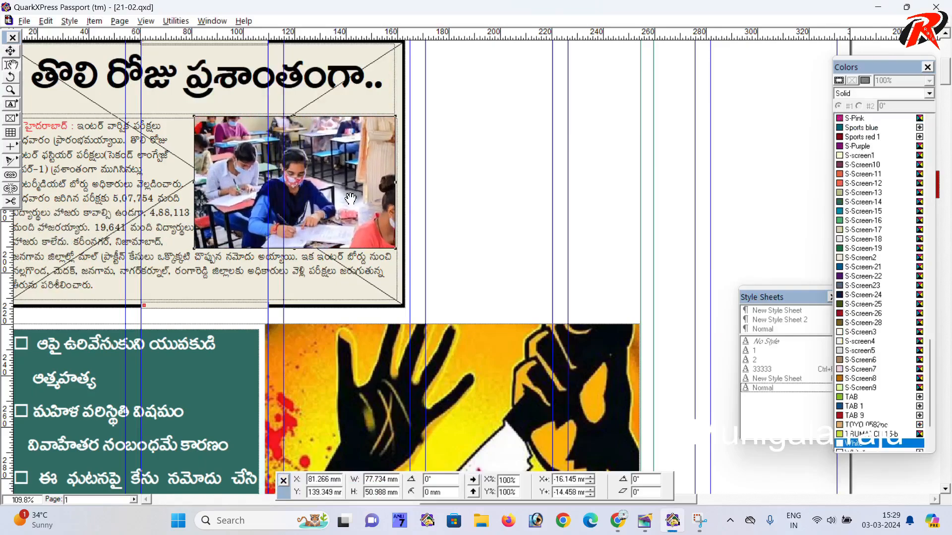
# Scale the exam photo to 70% inside its box, reposition it to frame the writing students, and deselect the box
pyautogui.hotkey('ctrl', 'alt', 'shift', ',')
pyautogui.hotkey('ctrl', 'alt', 'shift', ',')
pyautogui.hotkey('ctrl', 'alt', 'shift', ',')
pyautogui.hotkey('ctrl', 'alt', 'shift', ',')
pyautogui.hotkey('ctrl', 'alt', 'shift', ',')
pyautogui.hotkey('ctrl', 'alt', 'shift', ',')
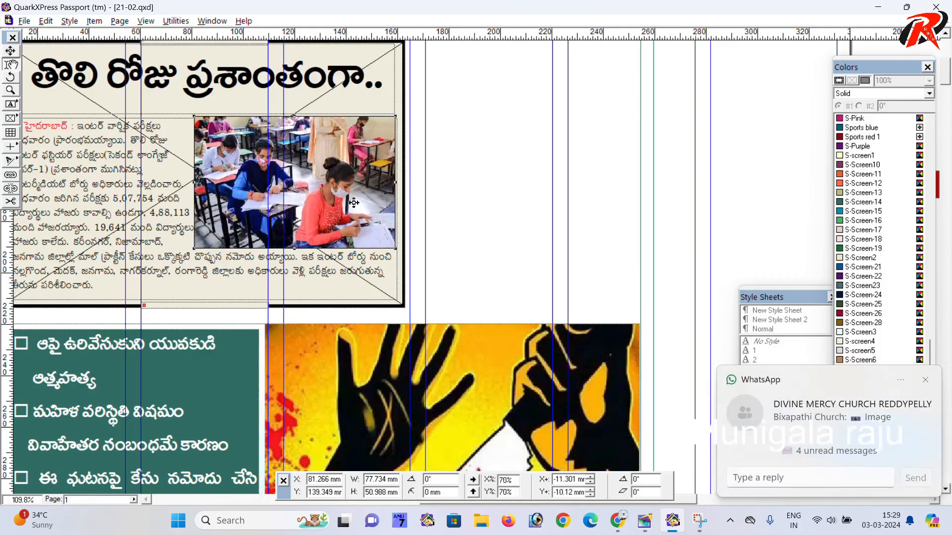
pyautogui.moveTo(343, 196); pyautogui.dragTo(353, 193)
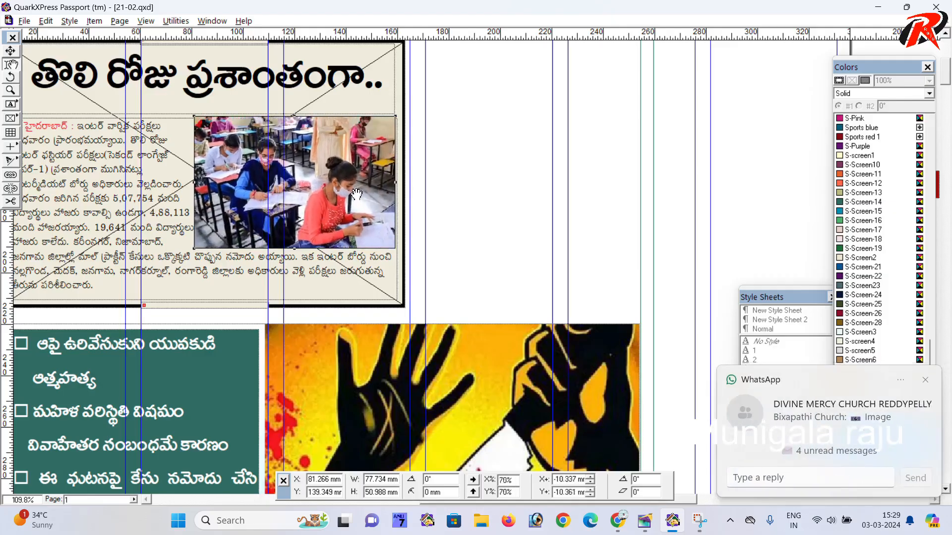
pyautogui.click(925, 379)
pyautogui.hscroll(-3, 587, 260)
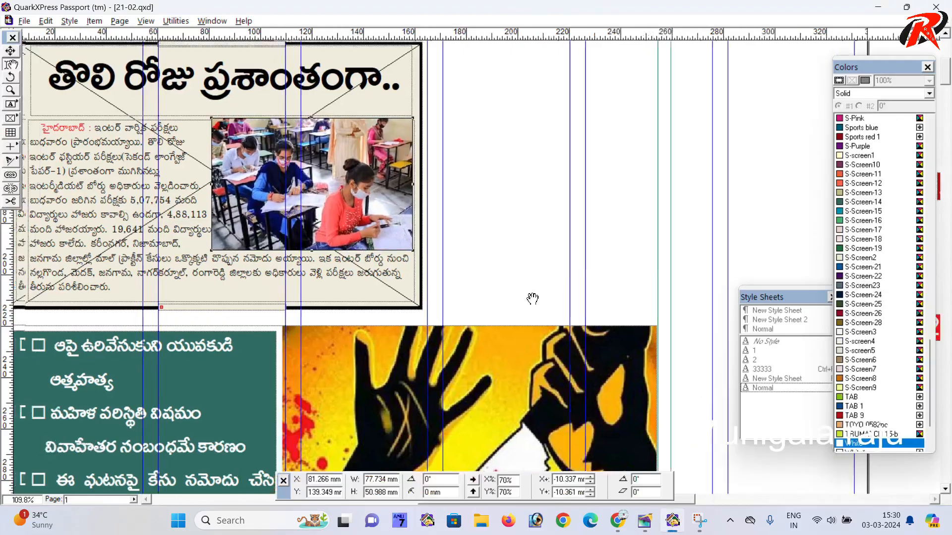
pyautogui.moveTo(571, 236); pyautogui.dragTo(571, 315)
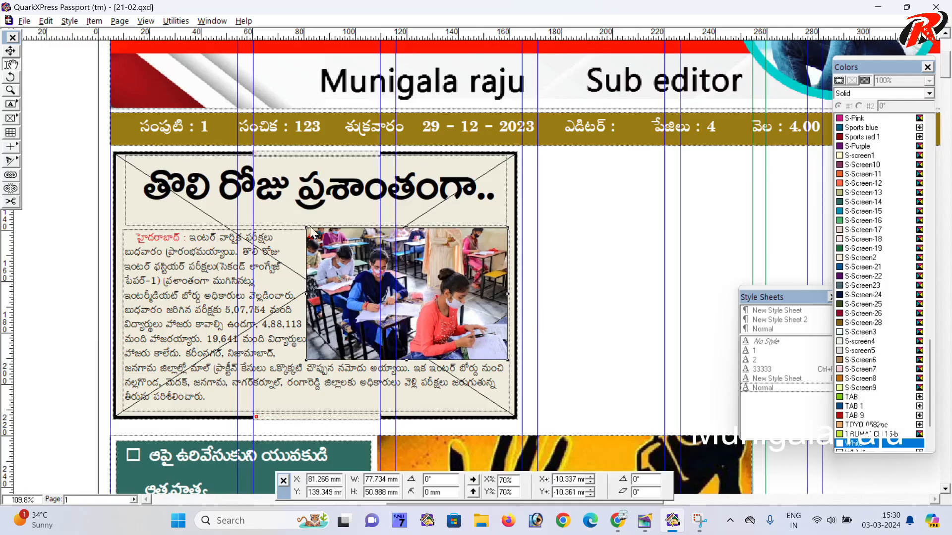
pyautogui.click(69, 110)
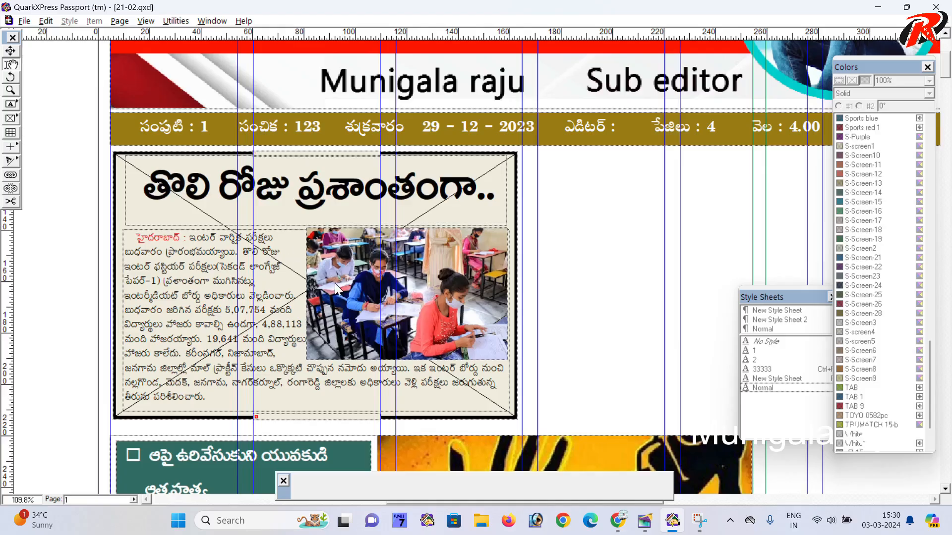
pyautogui.moveTo(433, 302); pyautogui.dragTo(451, 291)
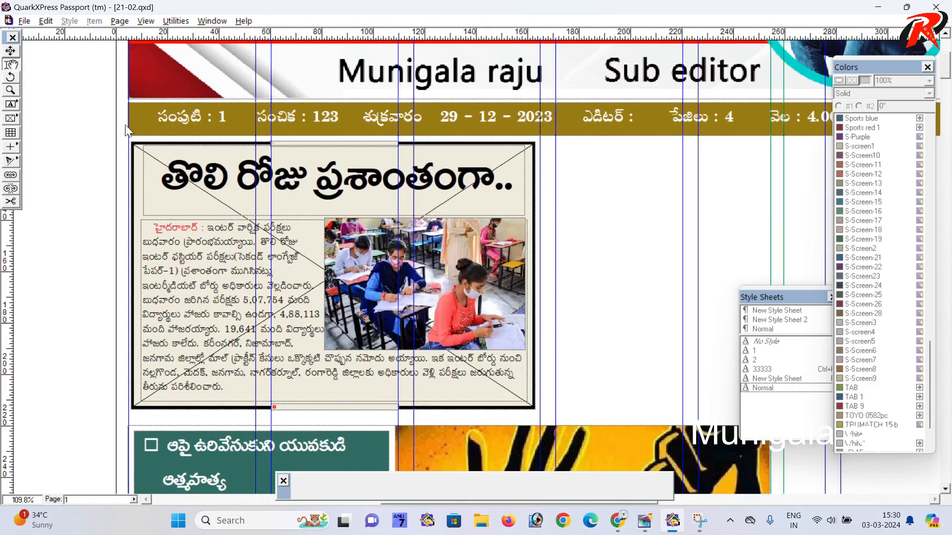
pyautogui.moveTo(702, 250); pyautogui.dragTo(356, 207)
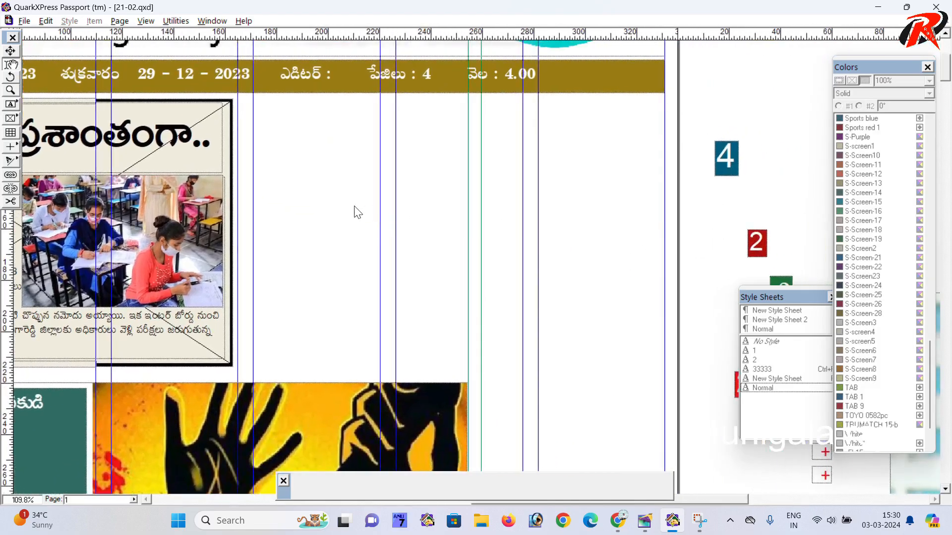